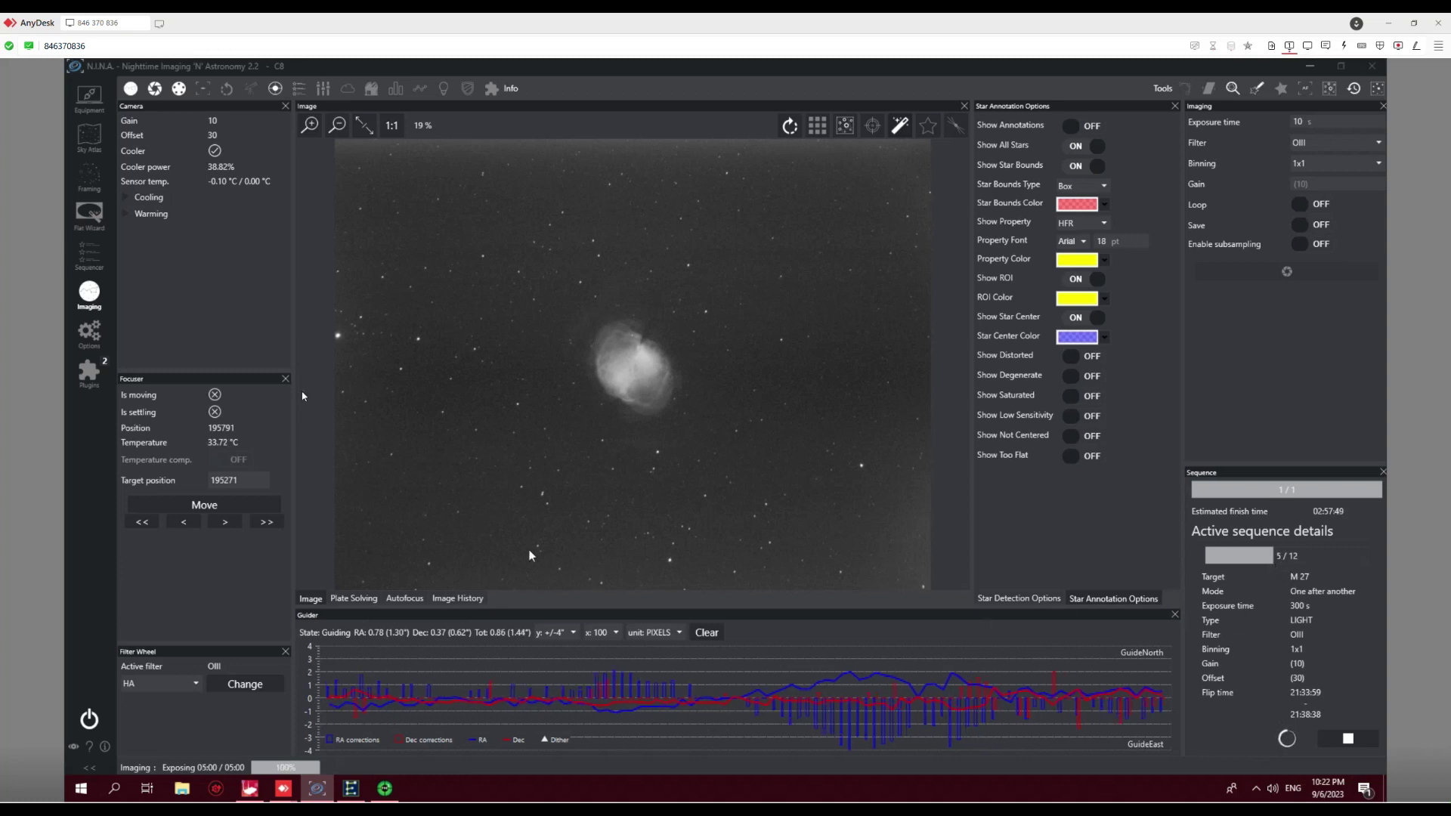
- Look over the sequence target details for M 27
click(91, 261)
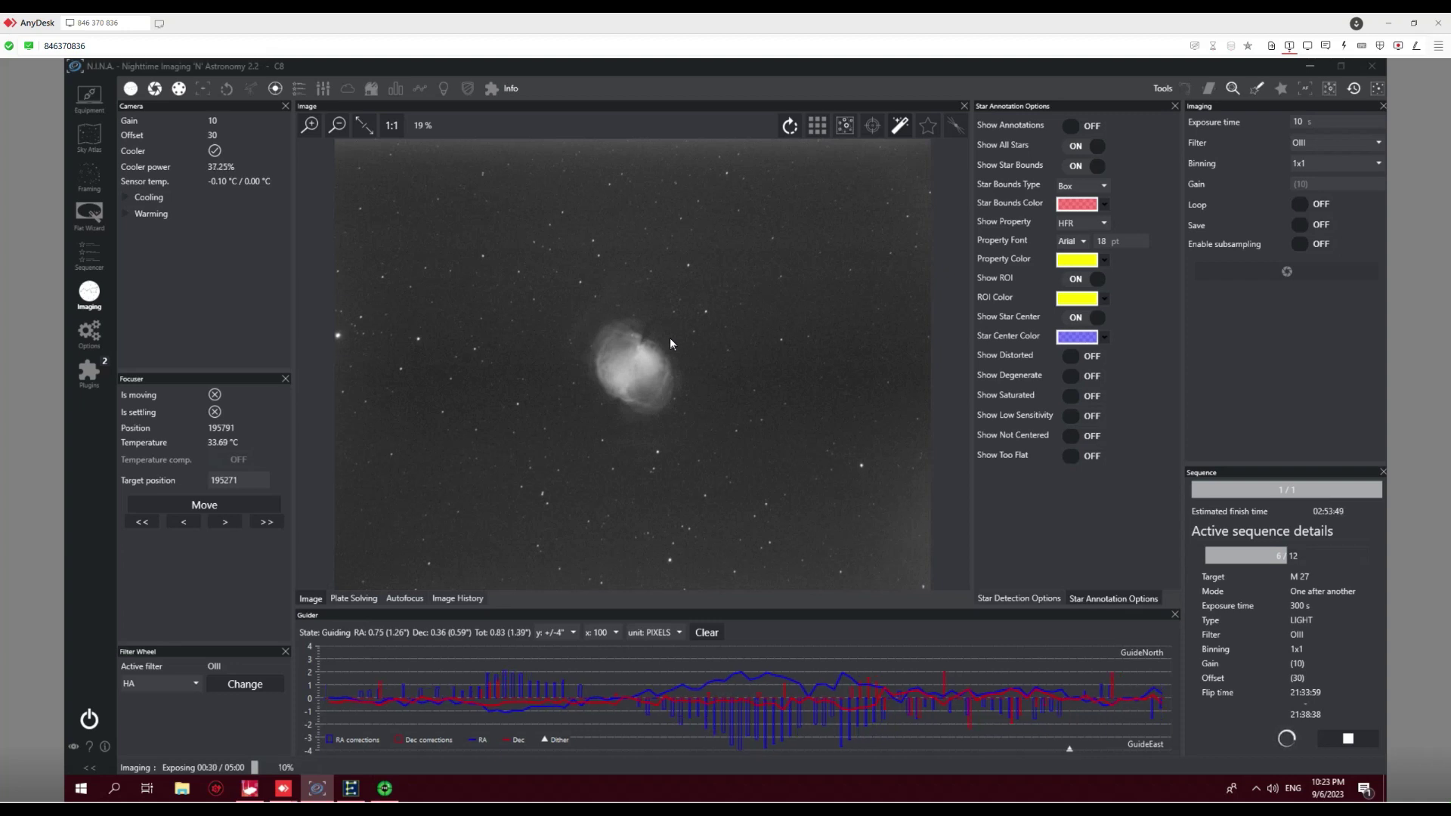
scroll(651, 361, up, 3)
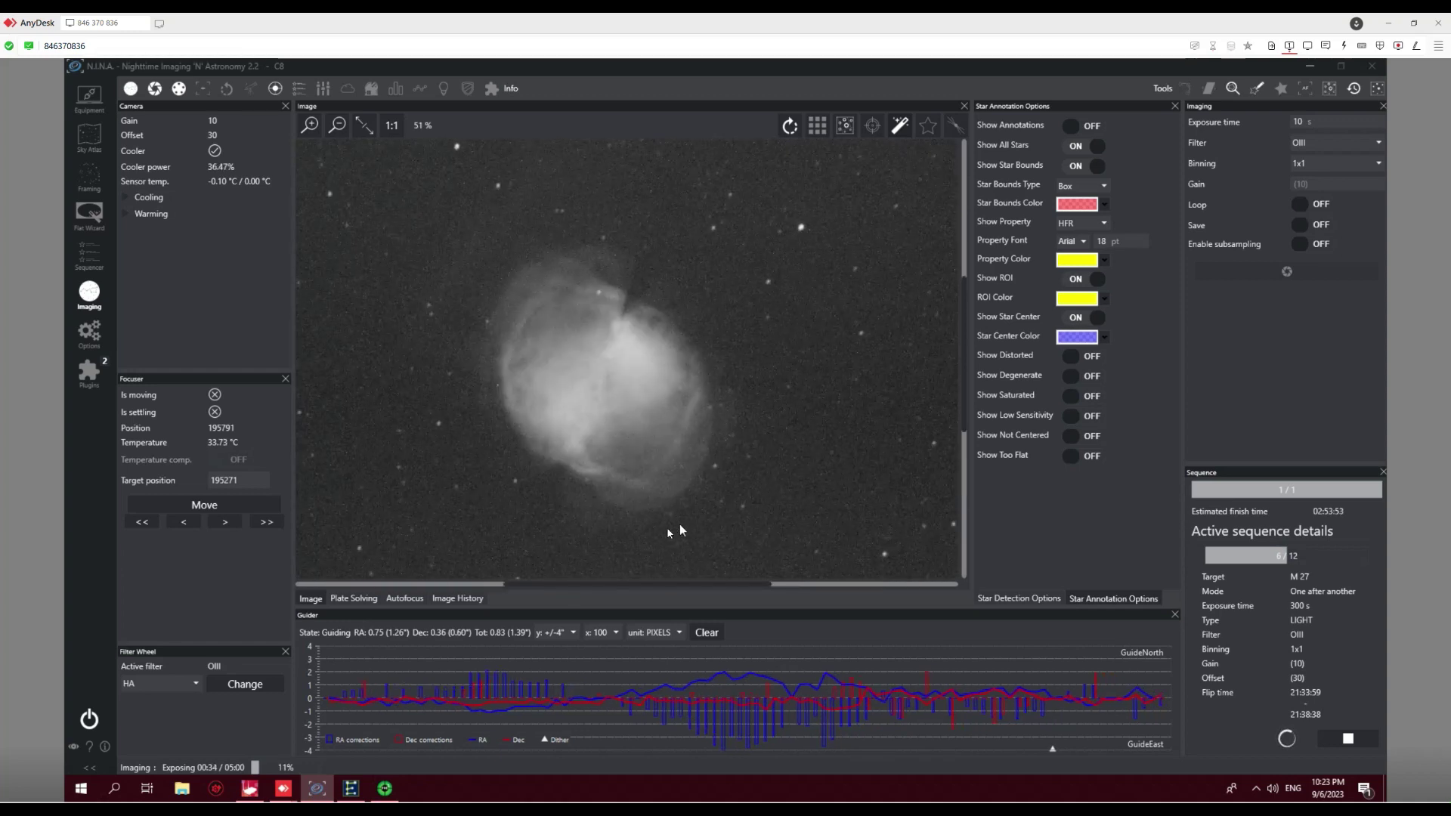
scroll(516, 443, down, 3)
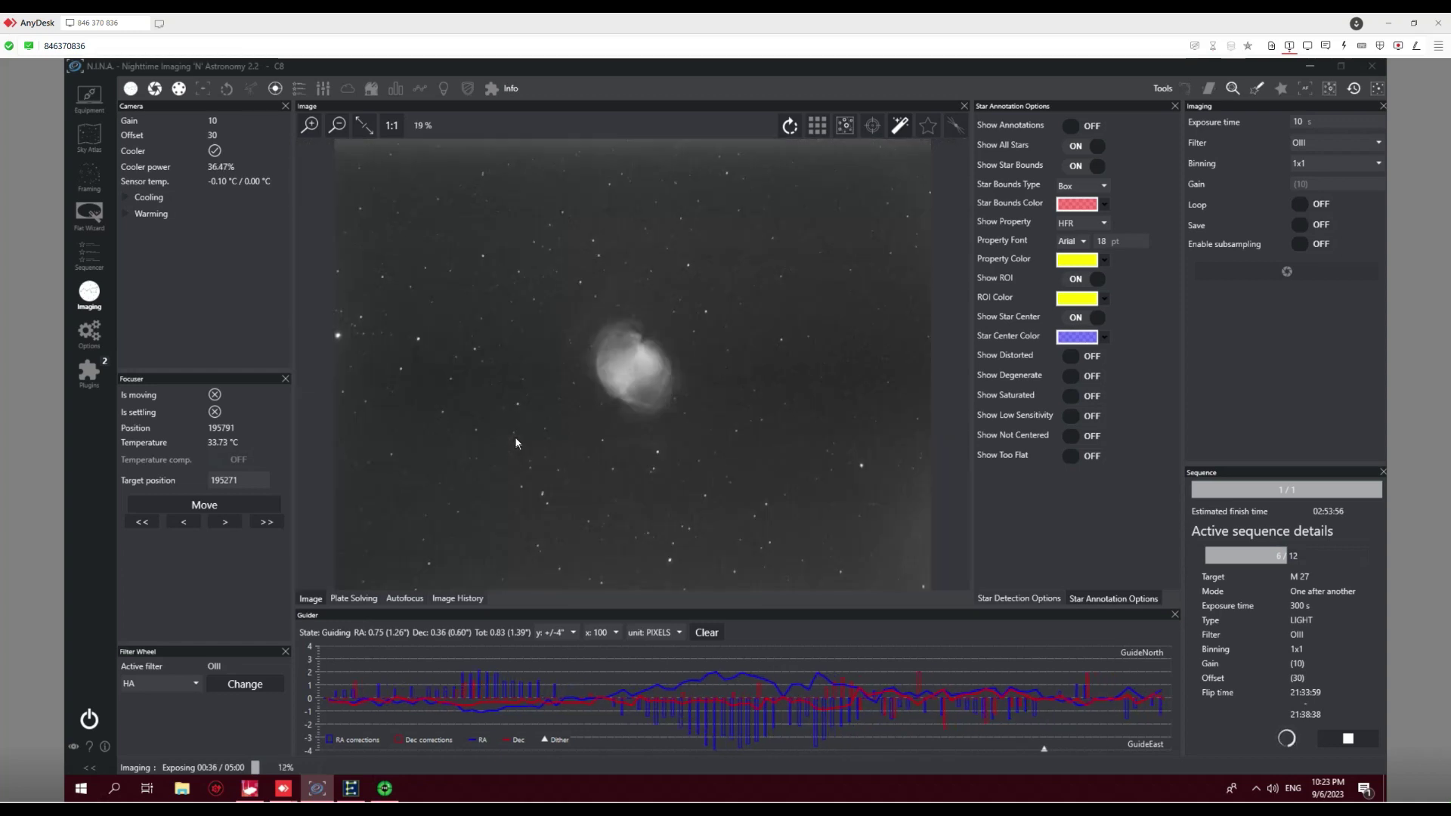
- Load the 21:07:51 HA exposure from Image History and return to the Image view
click(458, 598)
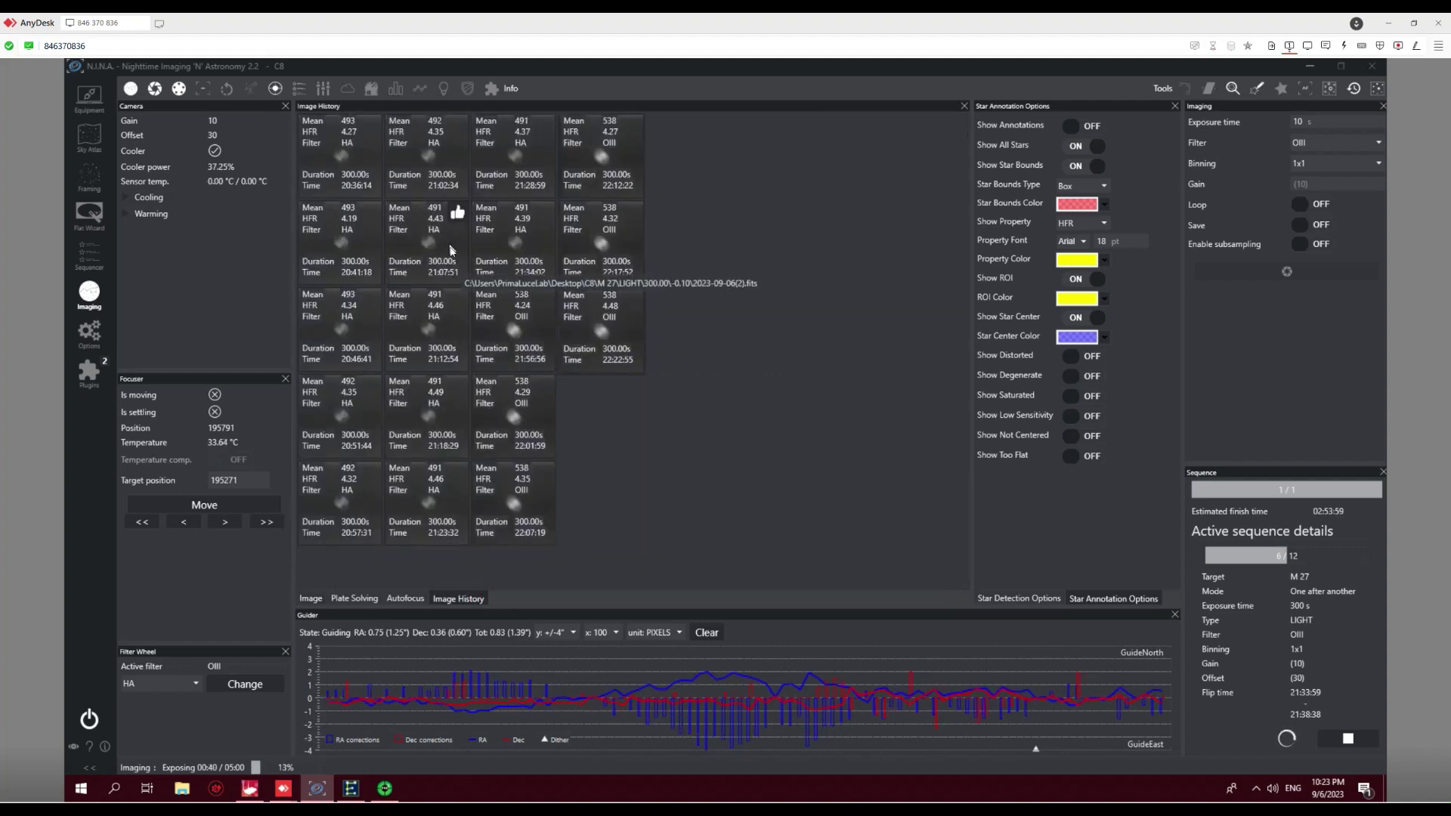
click(427, 239)
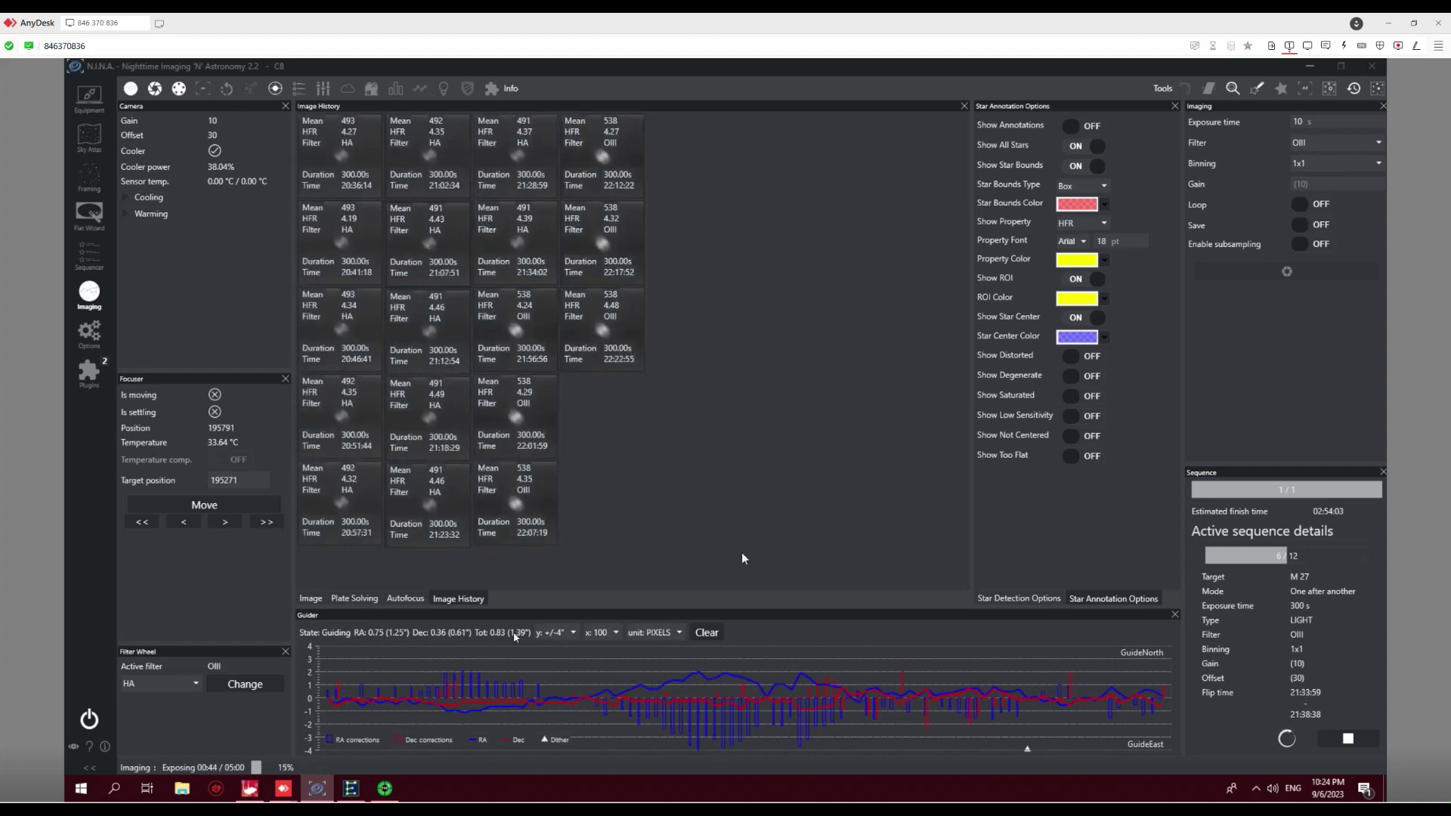
click(312, 601)
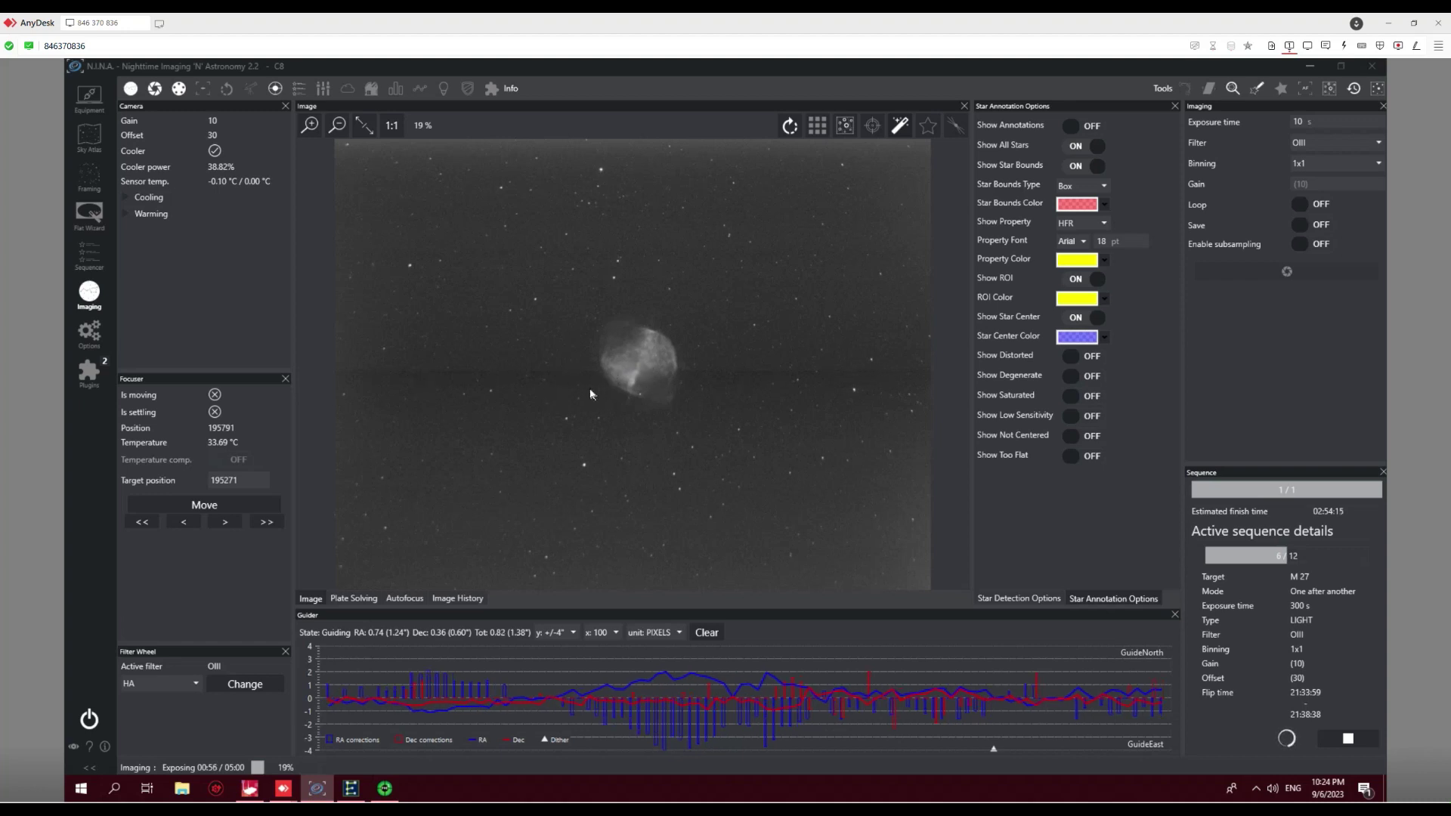
click(450, 598)
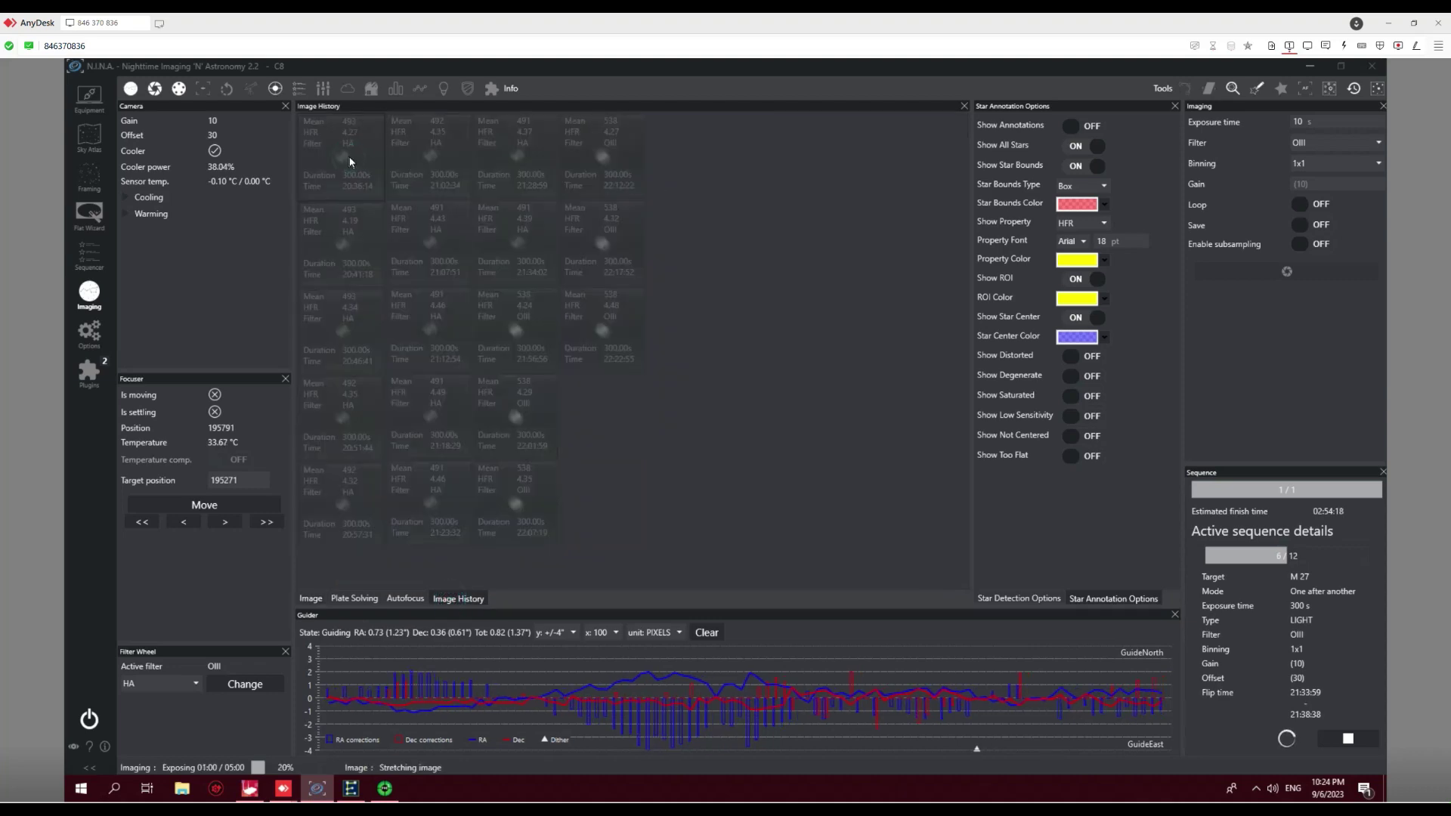
click(311, 604)
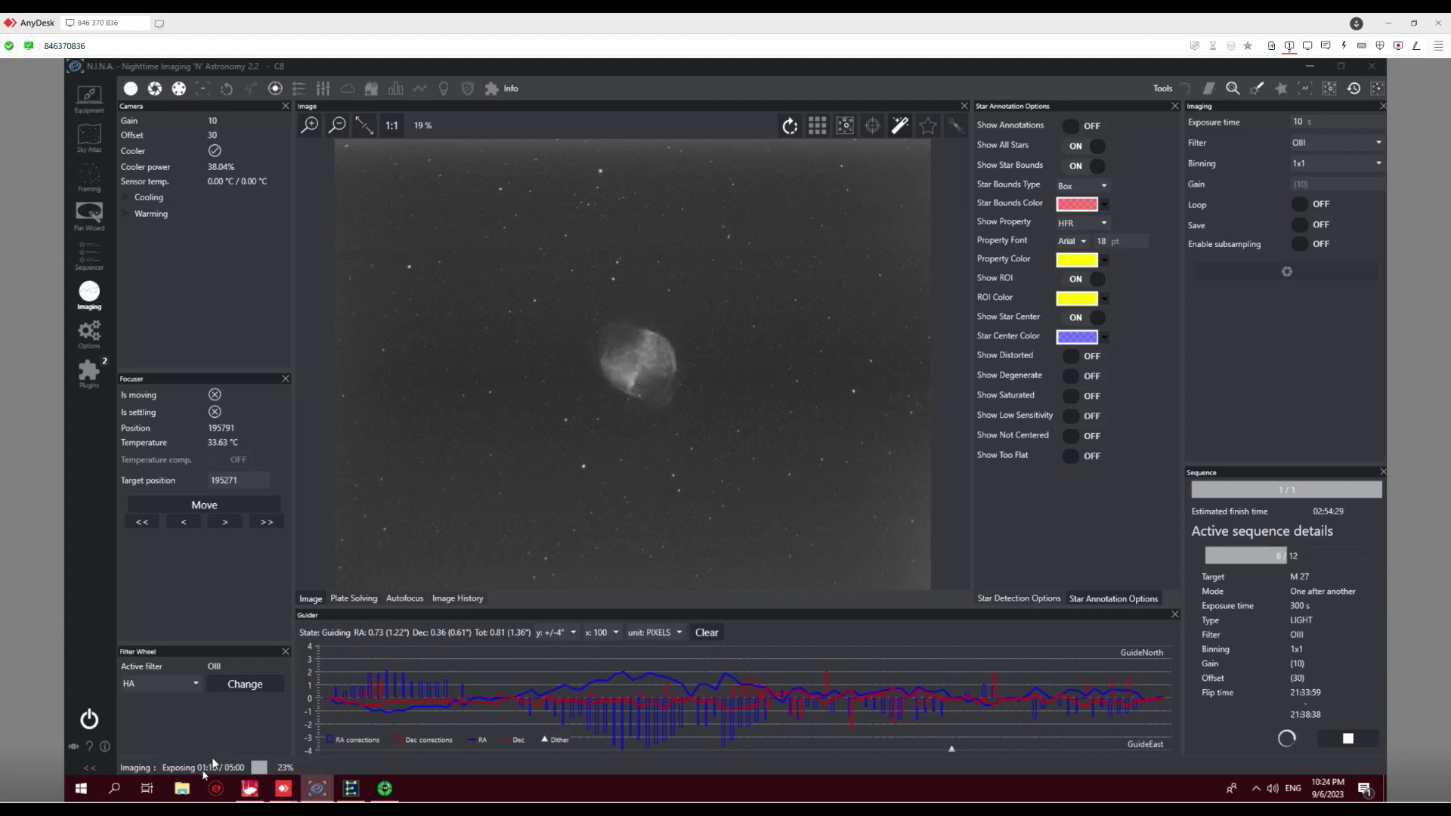
- Open a File Explorer window, then minimize N.I.N.A. and PHD Guiding to reveal the desktop
click(183, 788)
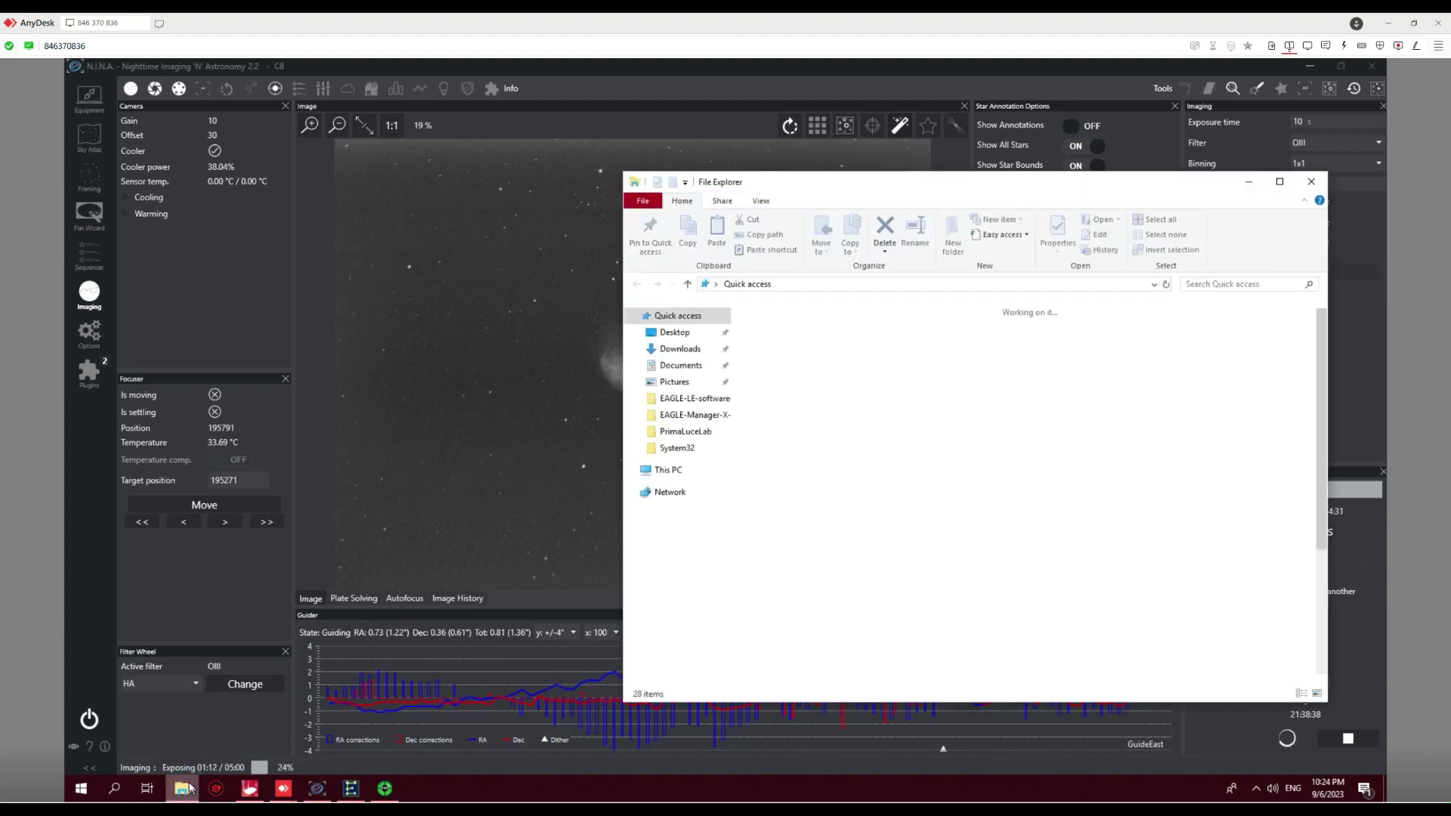
drag(825, 195, 650, 144)
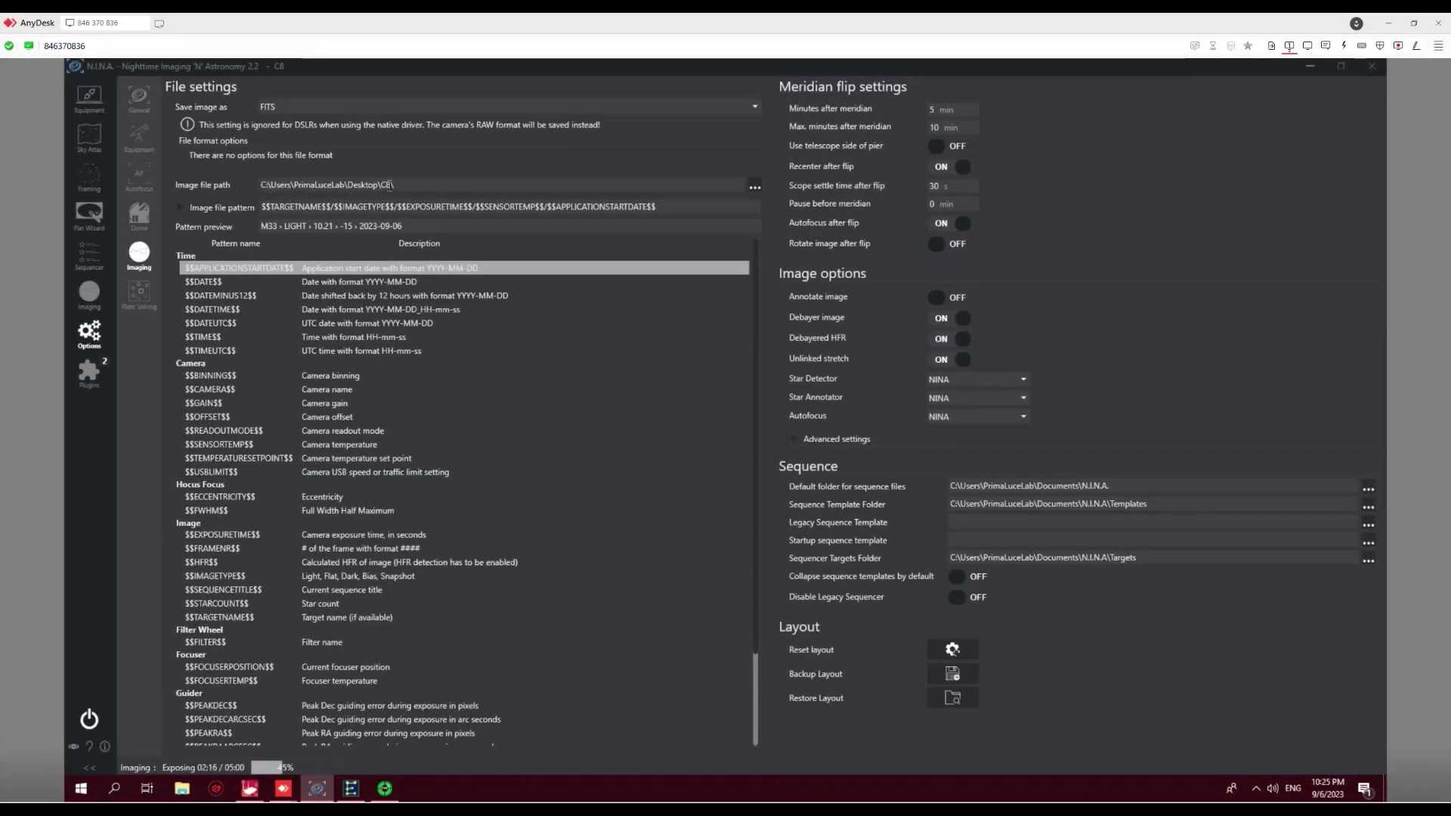
click(1311, 68)
click(1305, 69)
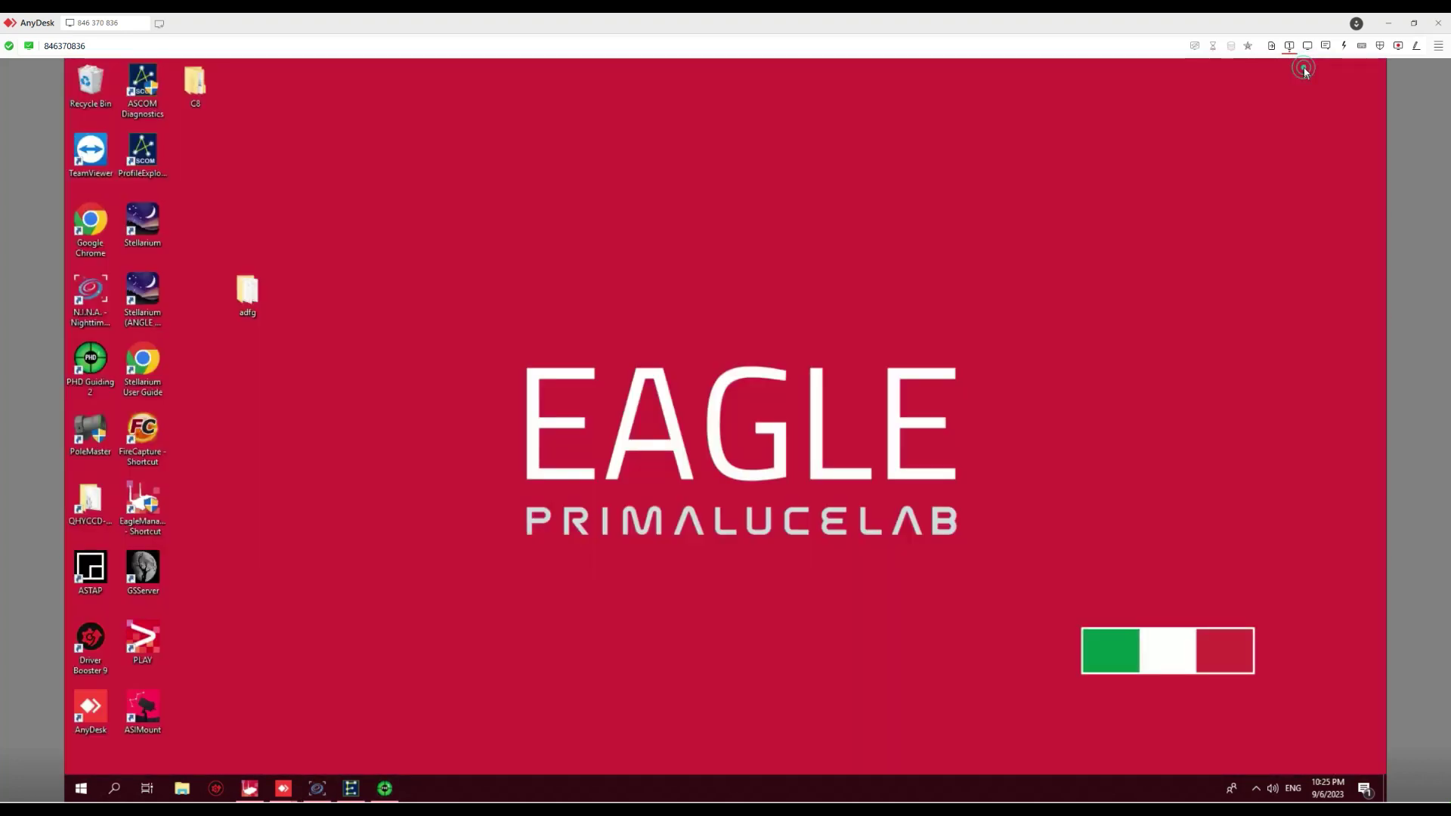
- Browse from the desktop C8 folder into M 27\LIGHT\300.00
double_click(198, 91)
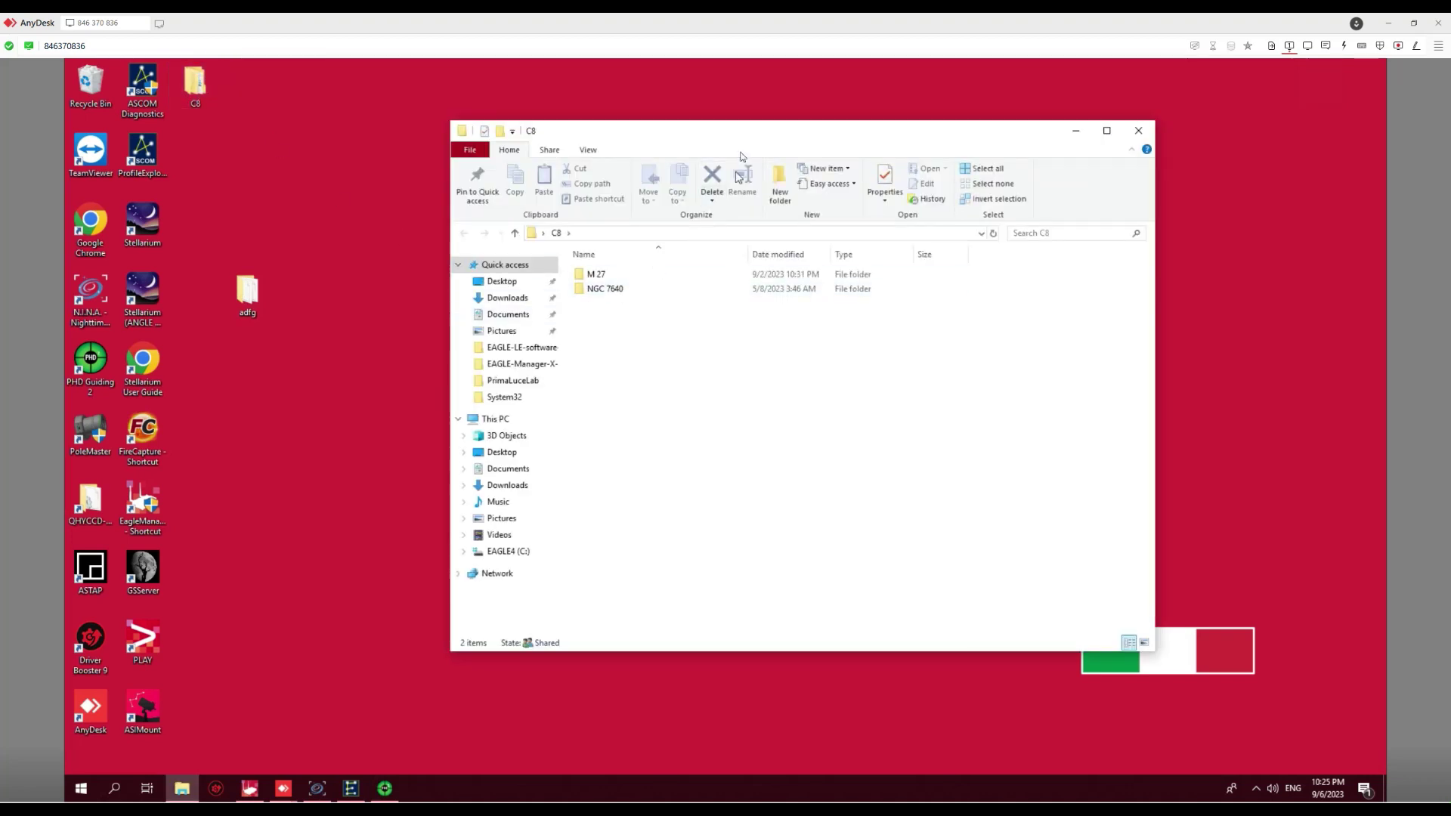
drag(740, 133, 701, 131)
double_click(558, 274)
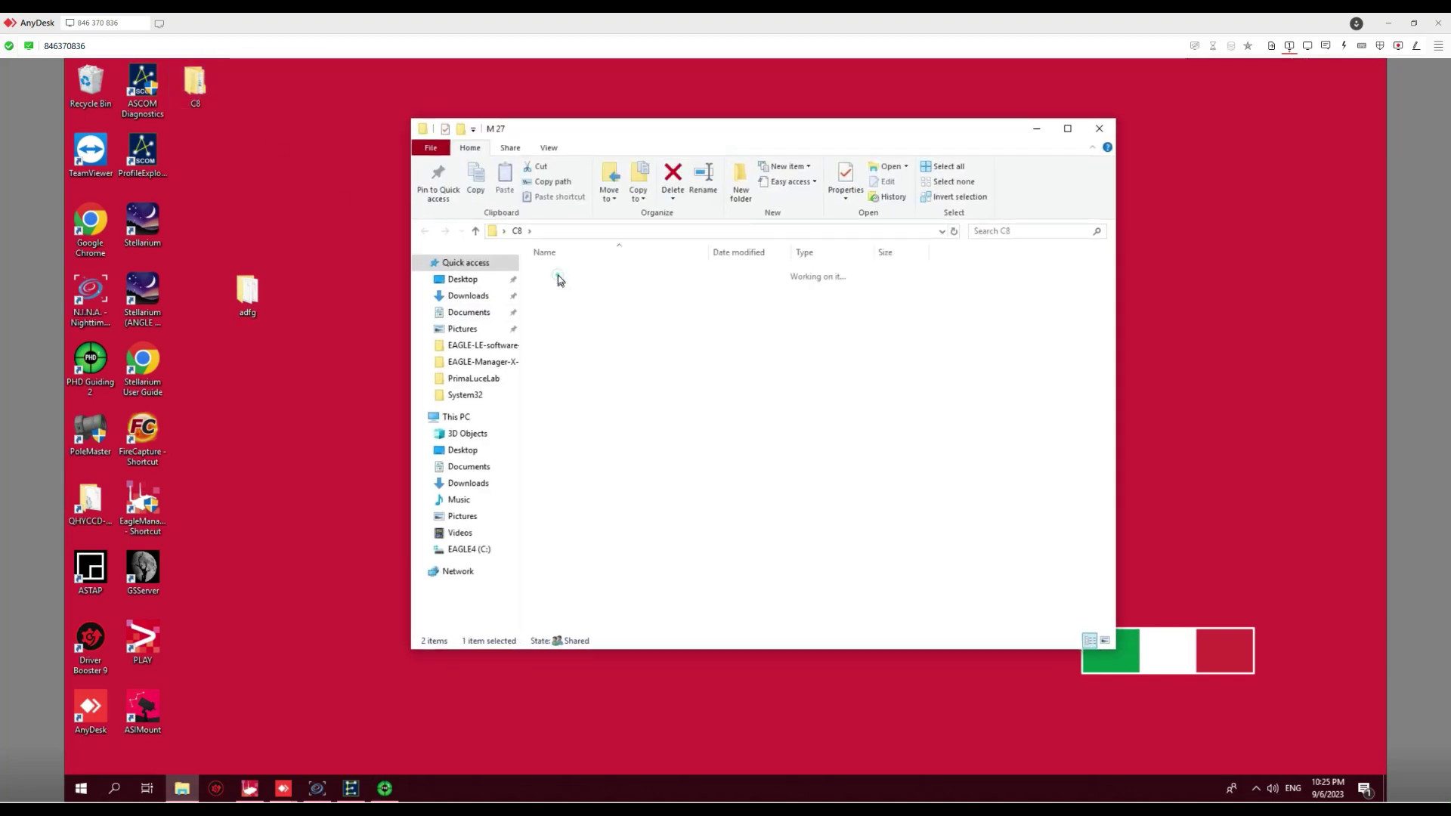
double_click(563, 277)
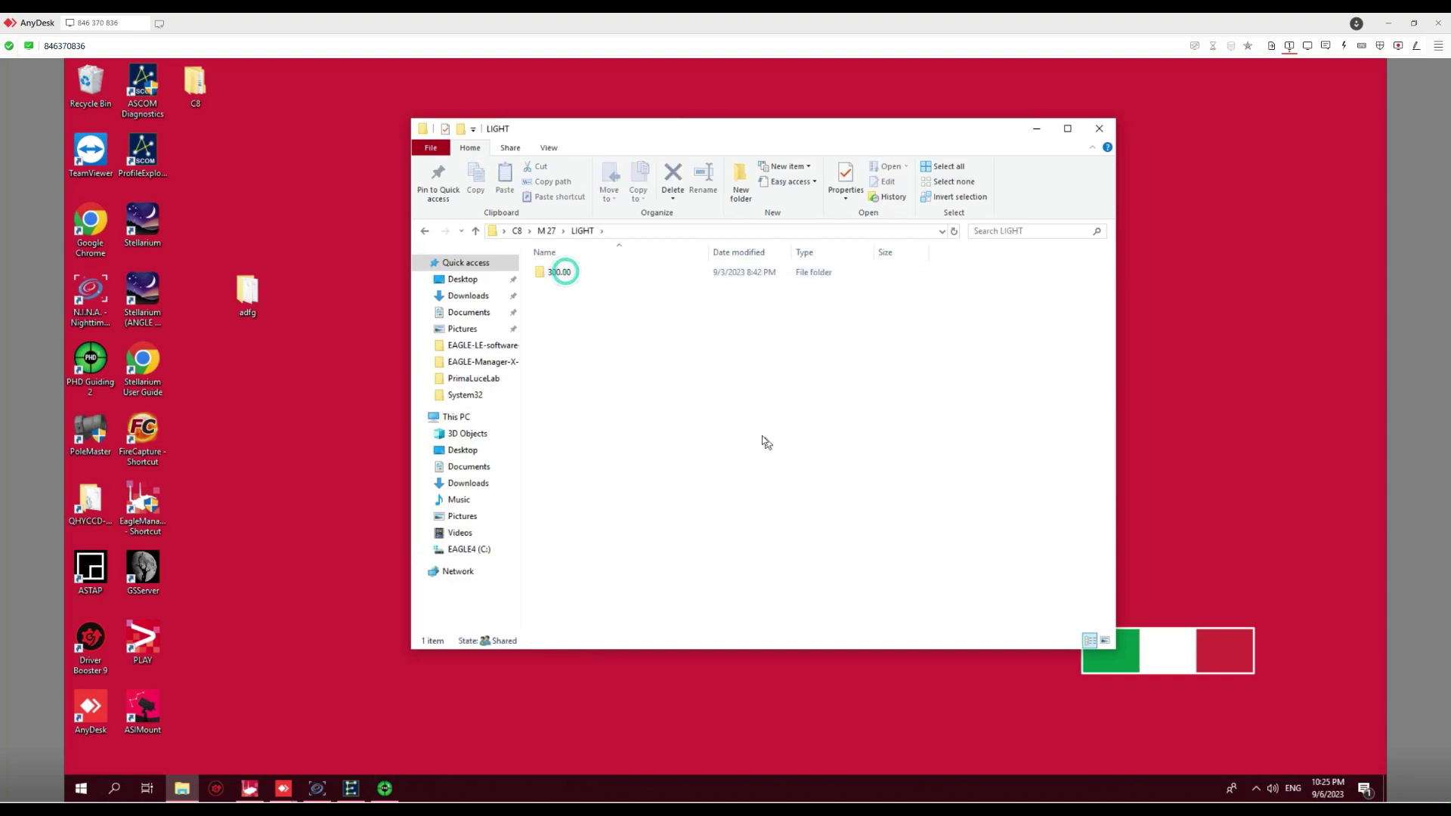
click(572, 279)
double_click(572, 282)
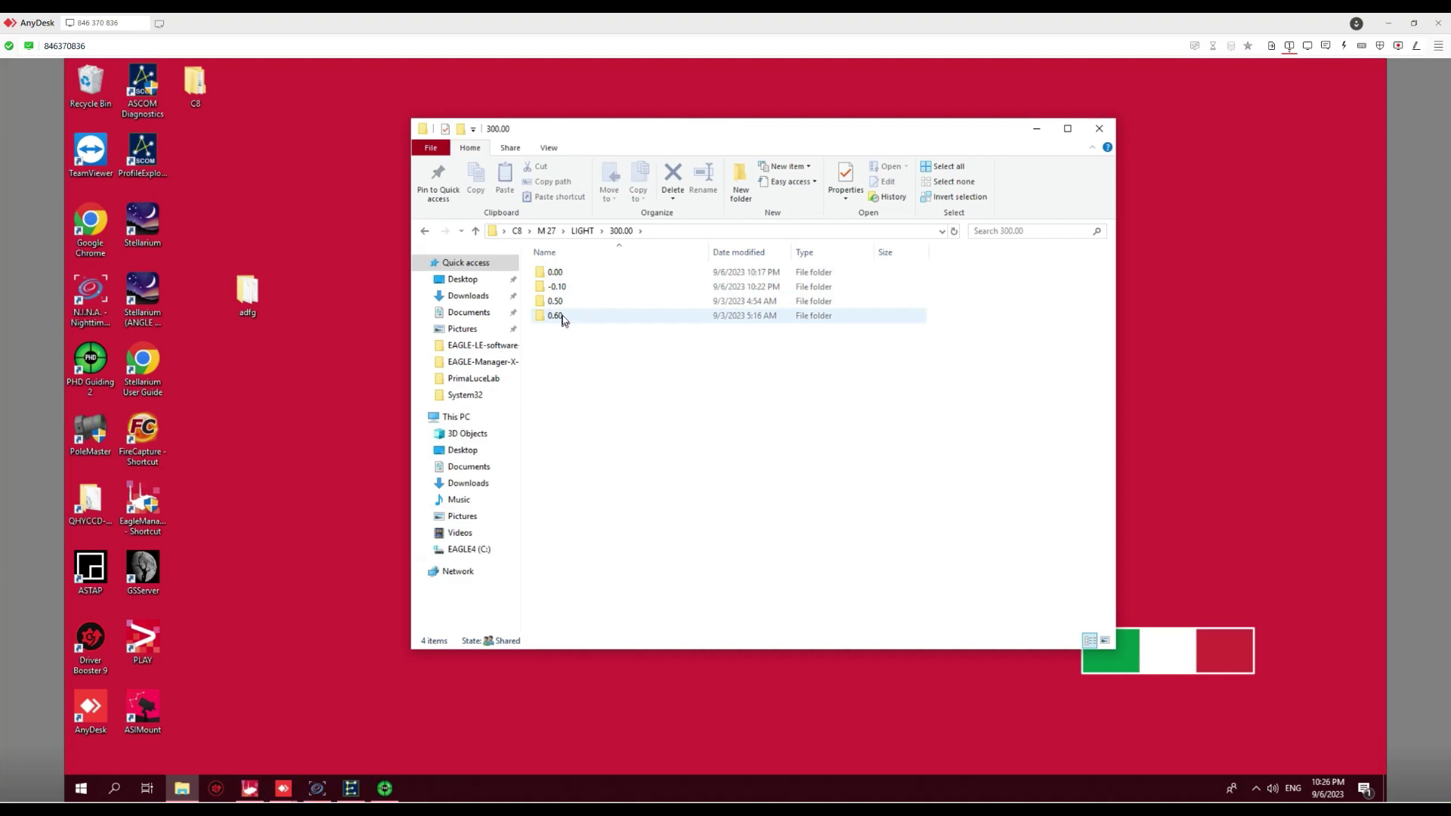
- Review the FITS files in the 0.00 and -0.10 subfolders of 300.00
mouse_move(563, 320)
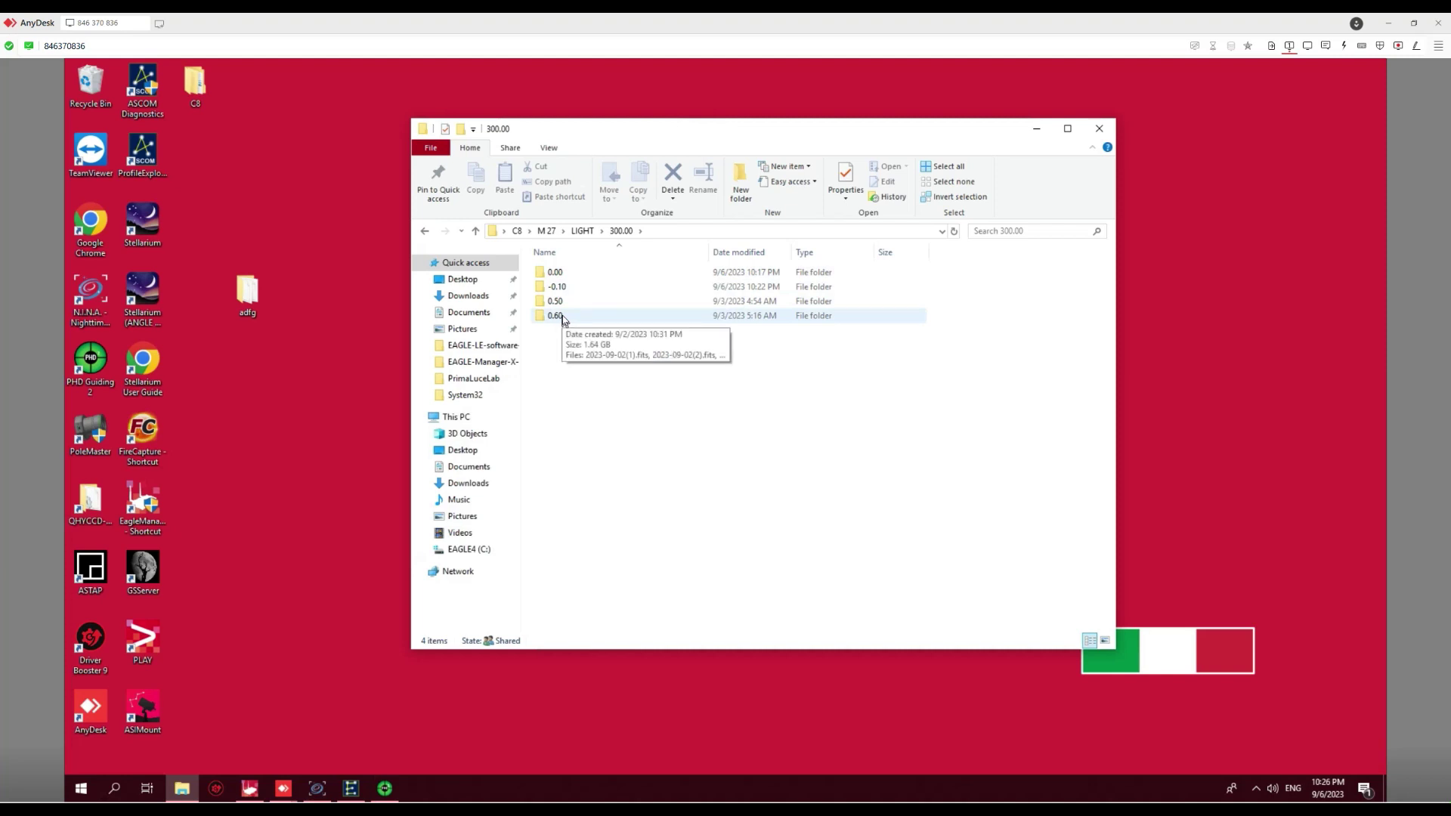
double_click(577, 273)
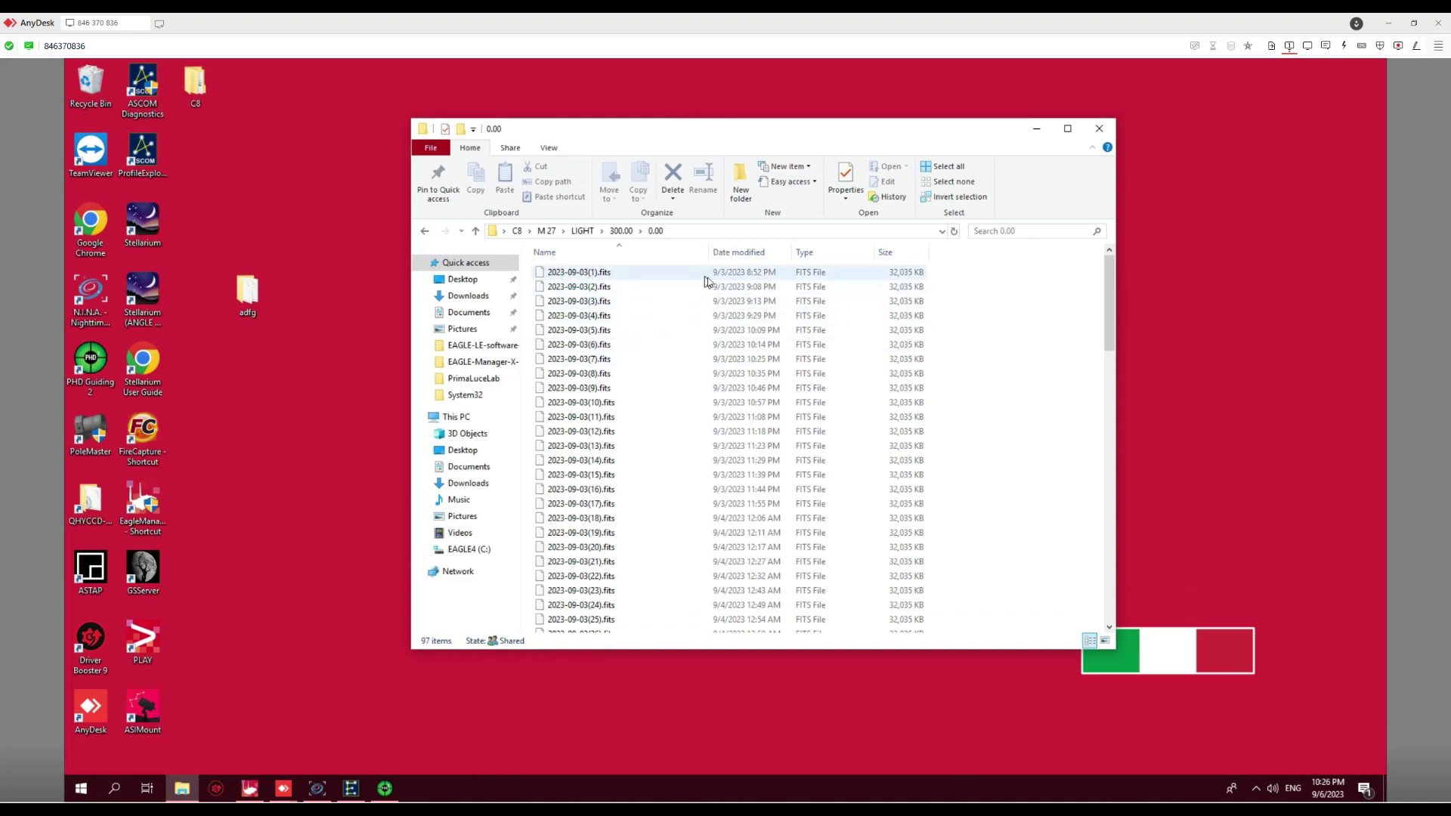
drag(1111, 269, 1111, 539)
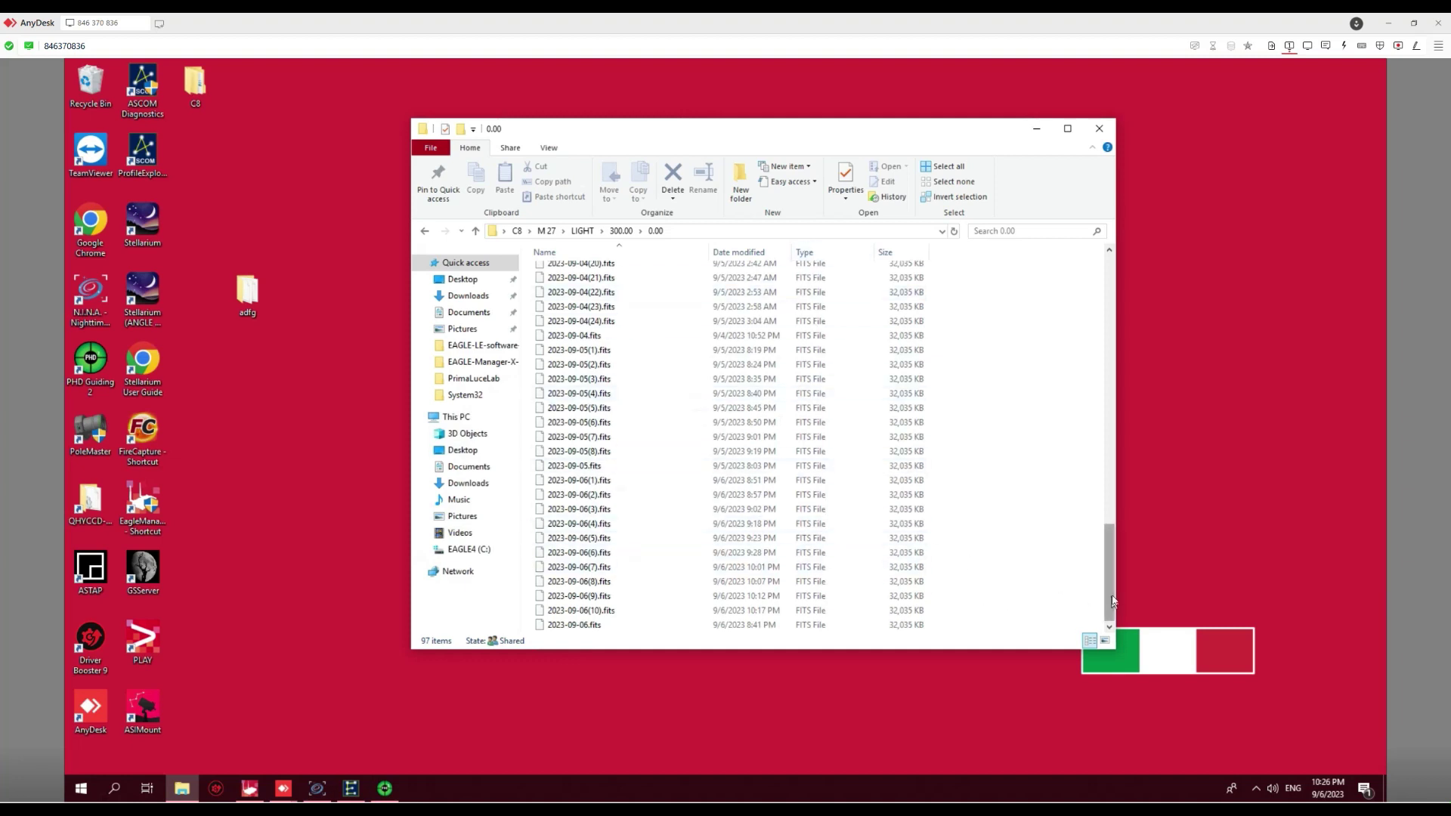
drag(1114, 594, 1113, 317)
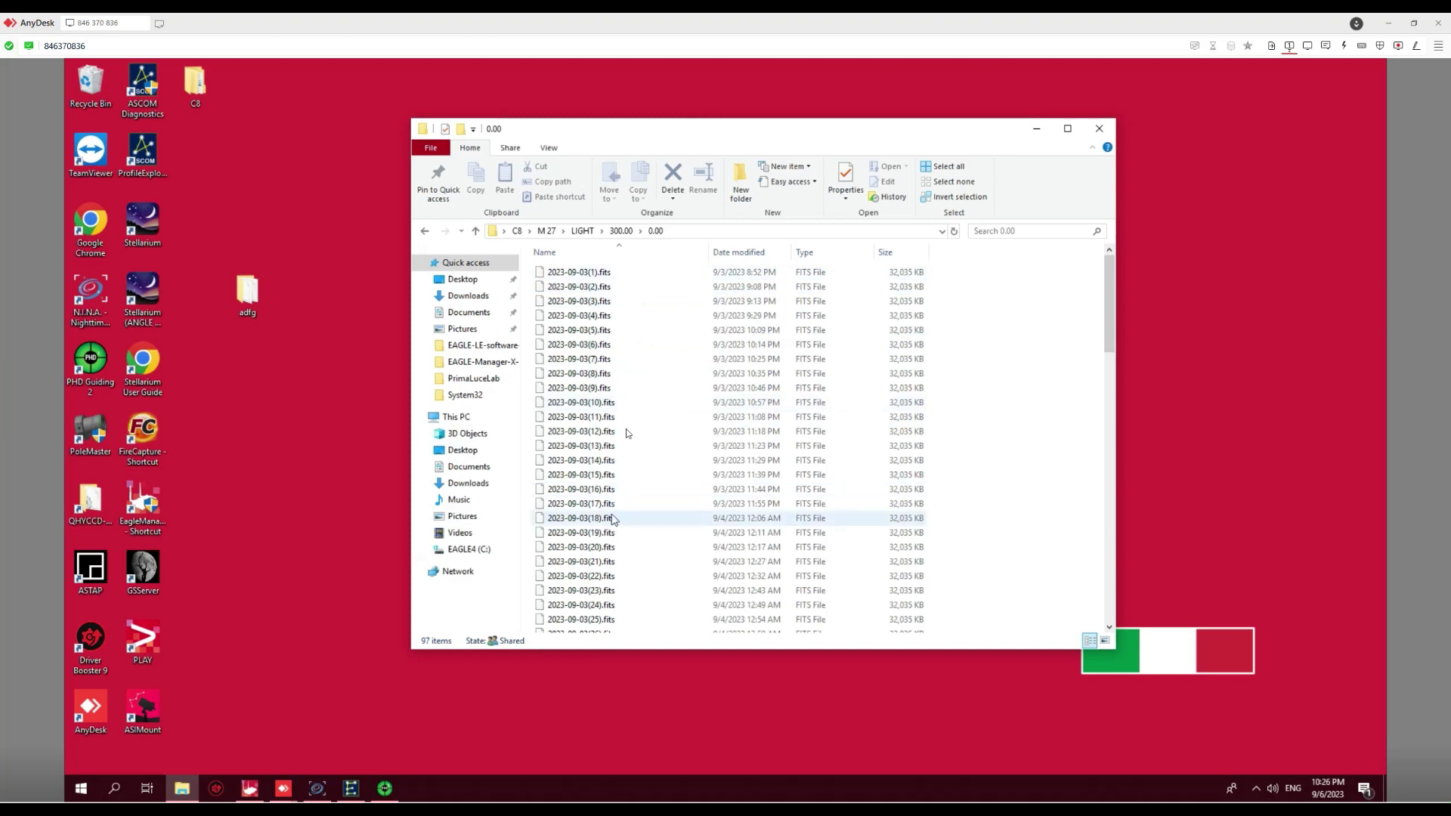
click(424, 231)
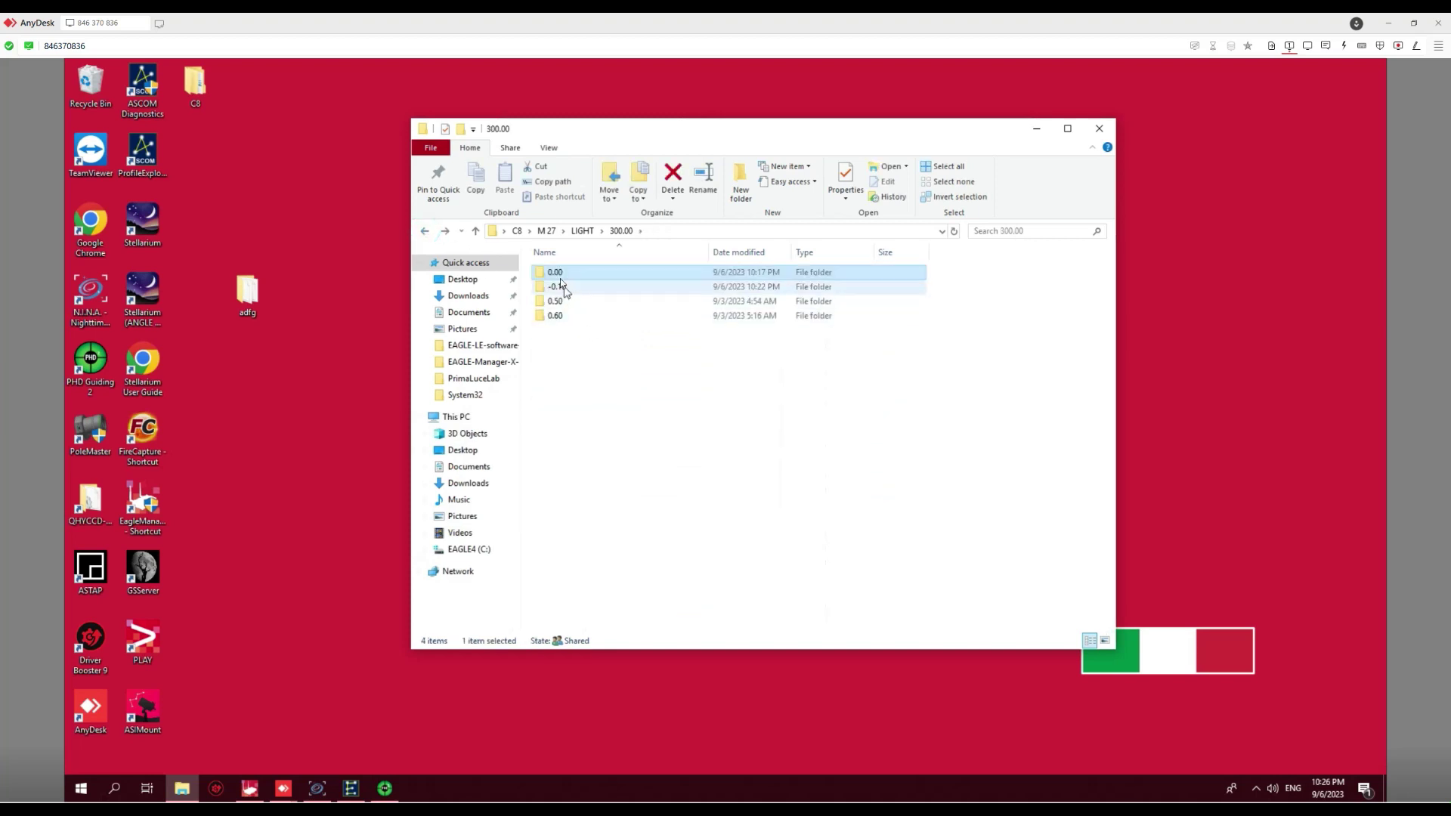
click(560, 286)
double_click(560, 286)
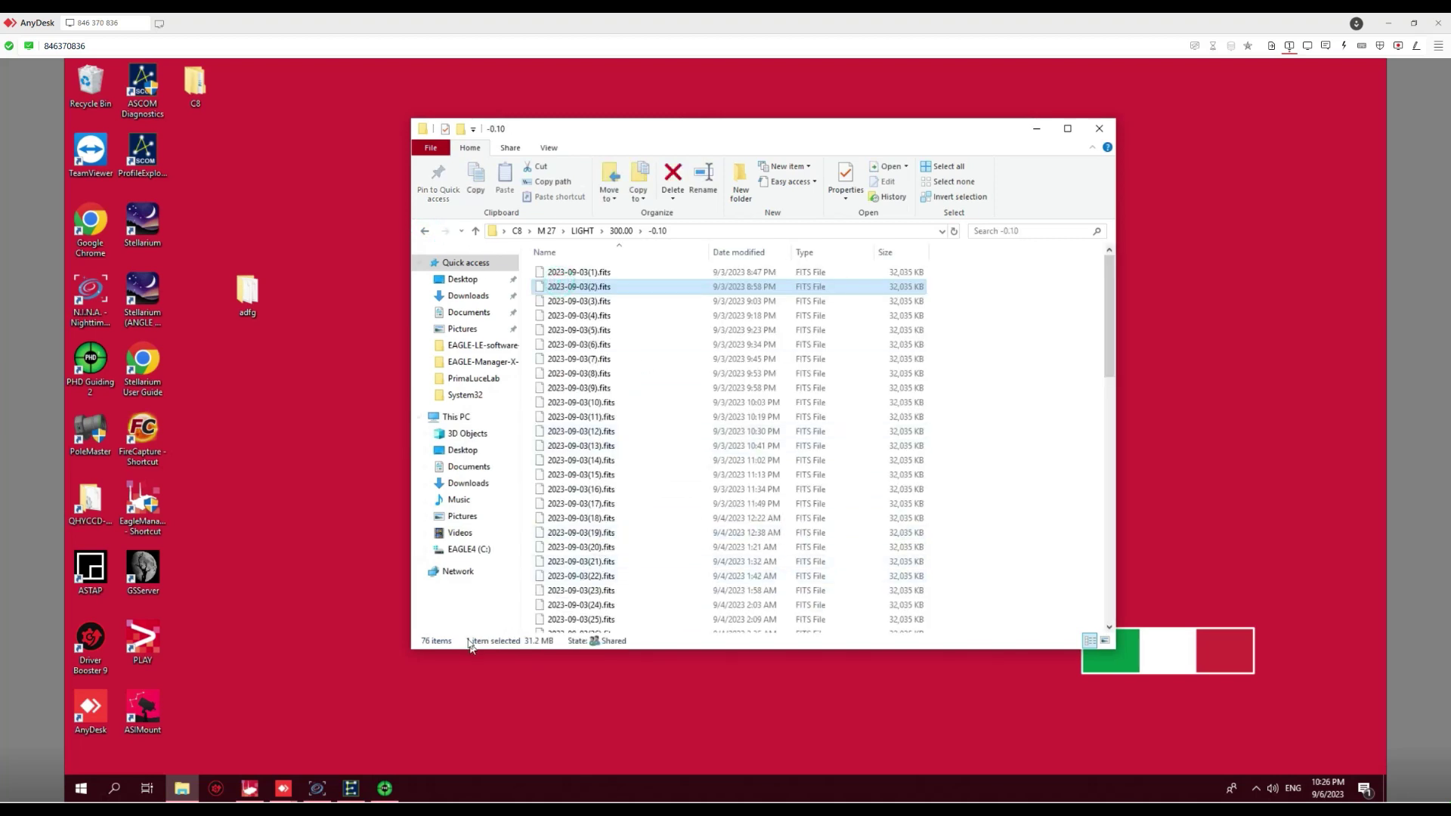
scroll(576, 333, down, 17)
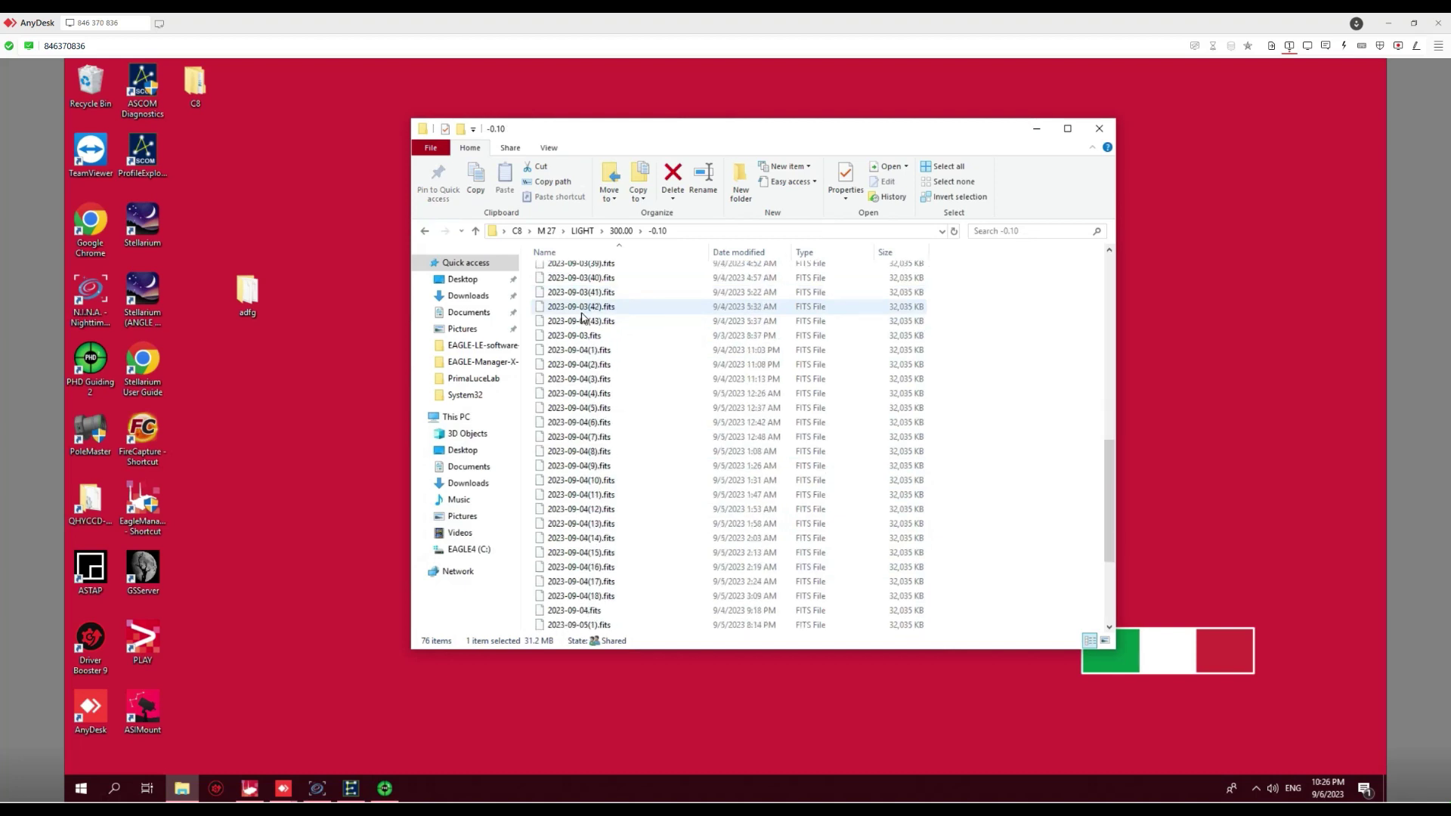
click(425, 231)
- Check the 0.50 and 0.60 FITS capture folders, then bring N.I.N.A. back
click(580, 303)
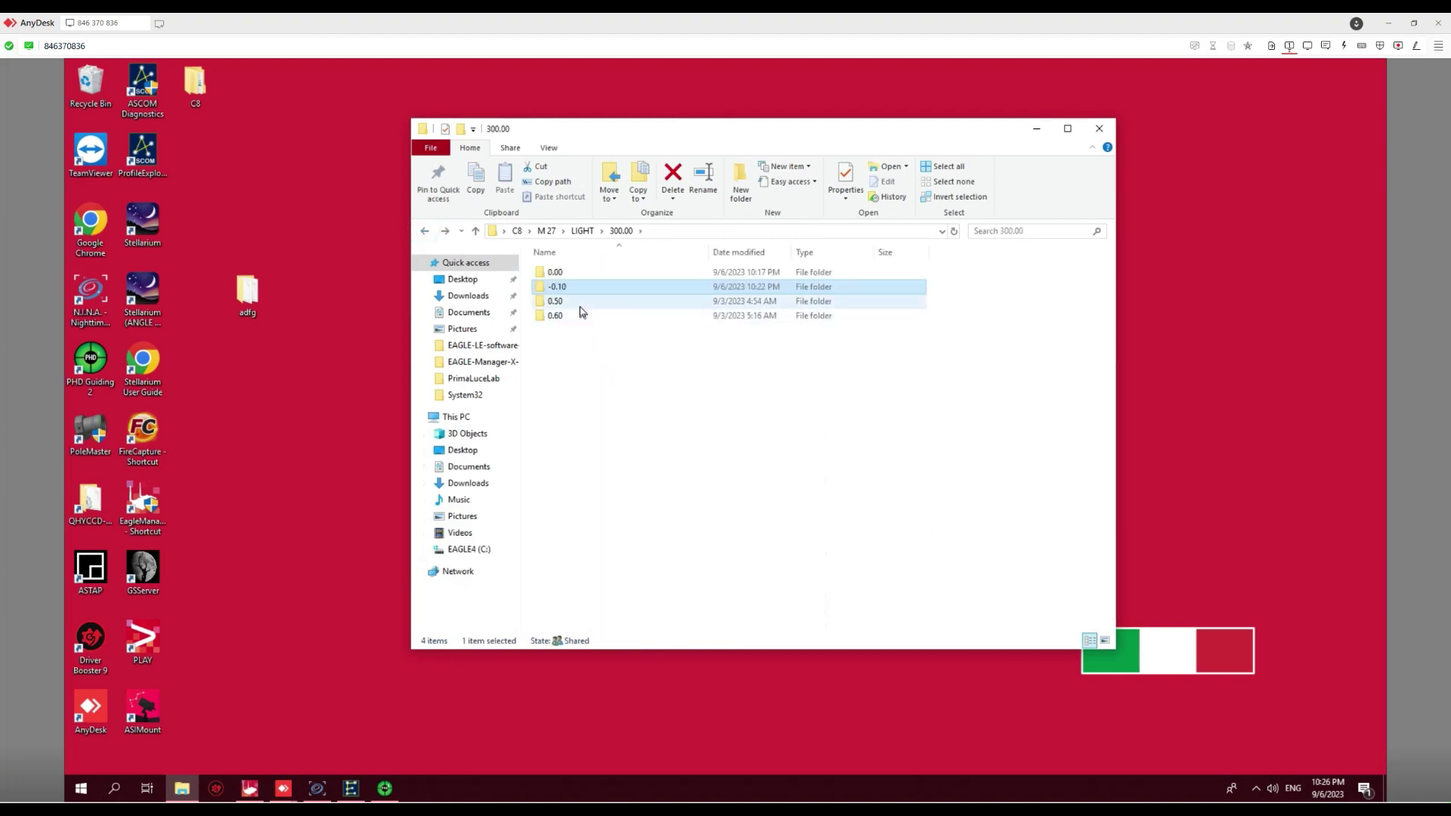
double_click(580, 303)
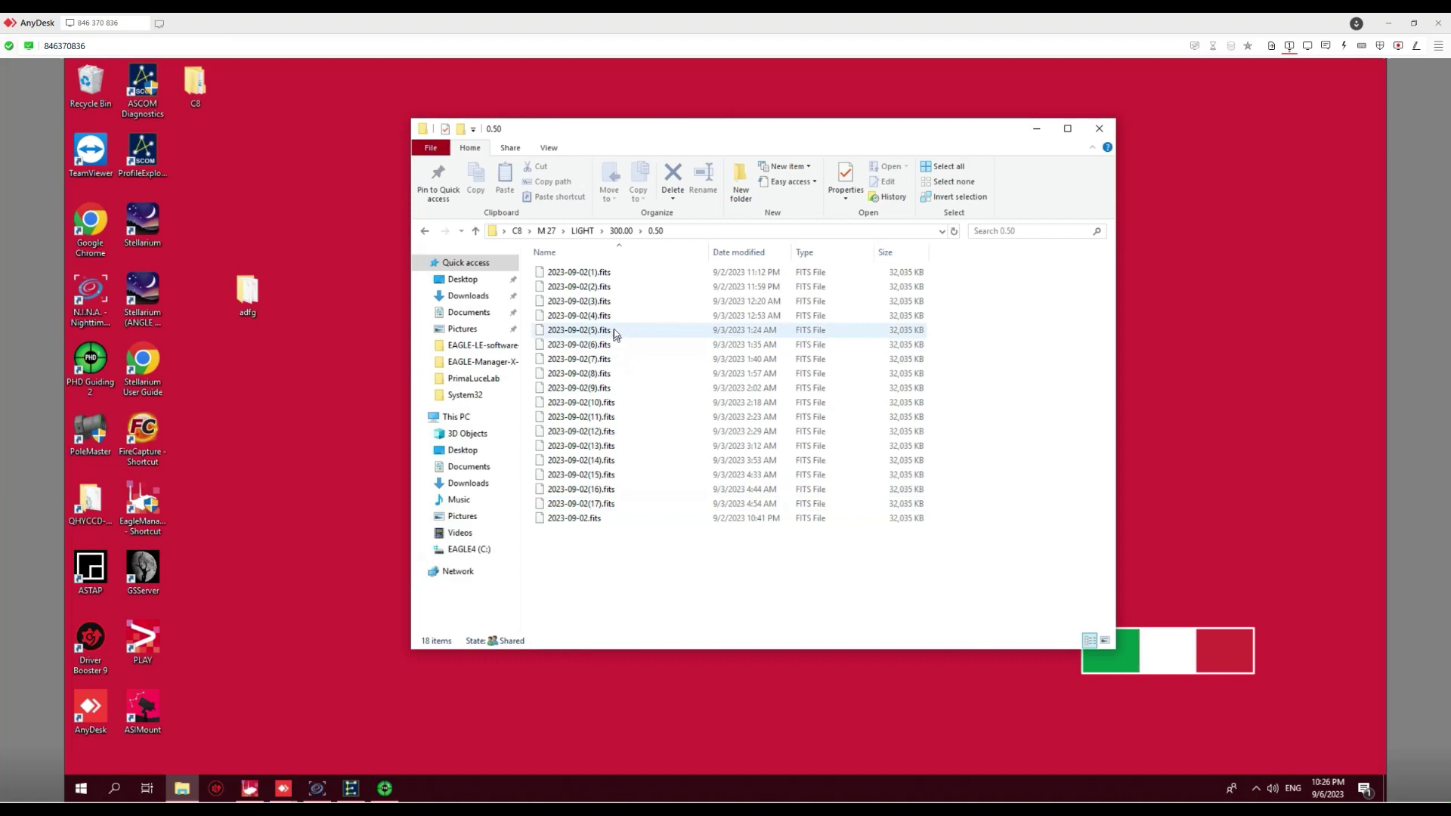
click(425, 231)
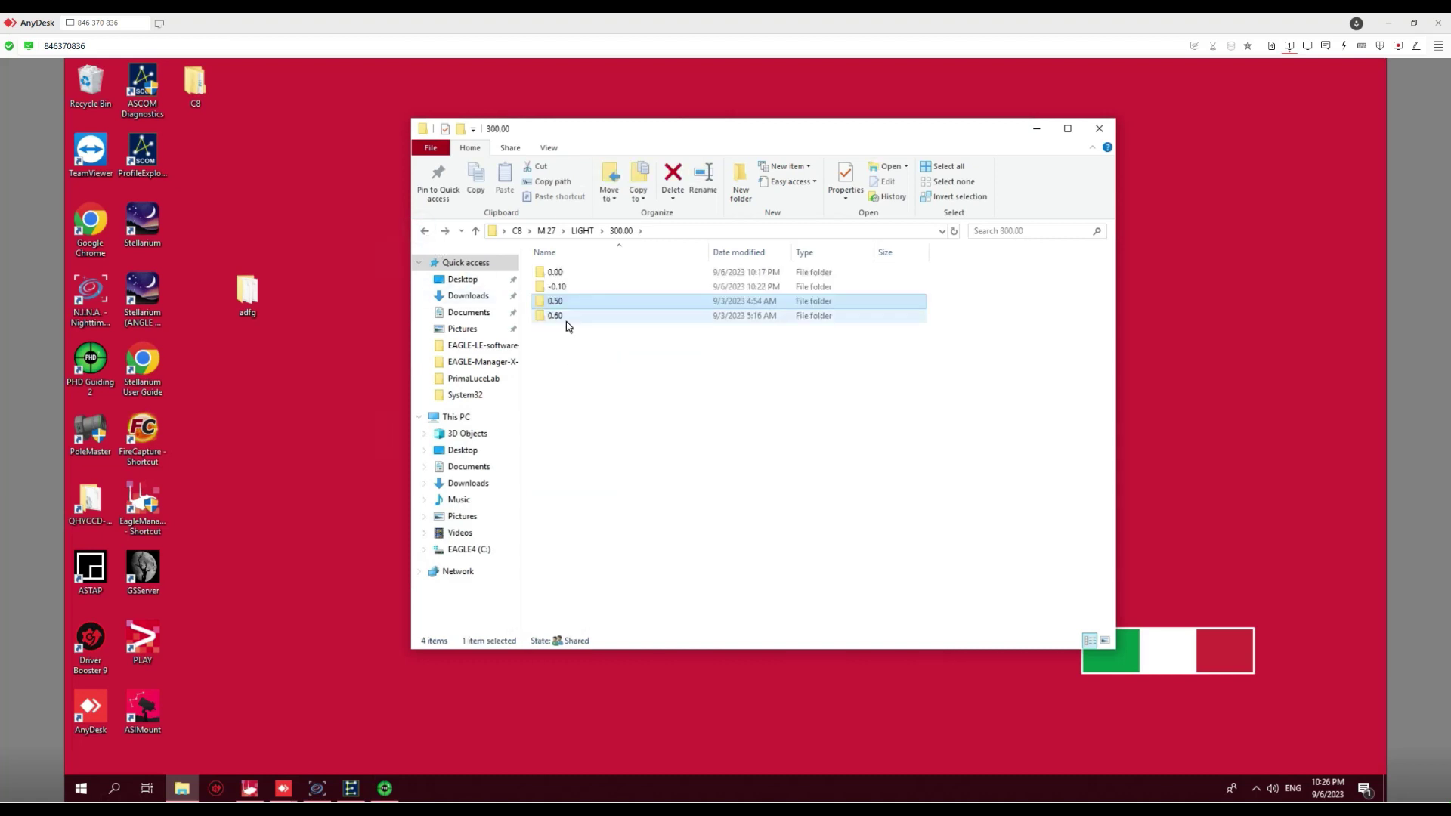
double_click(559, 316)
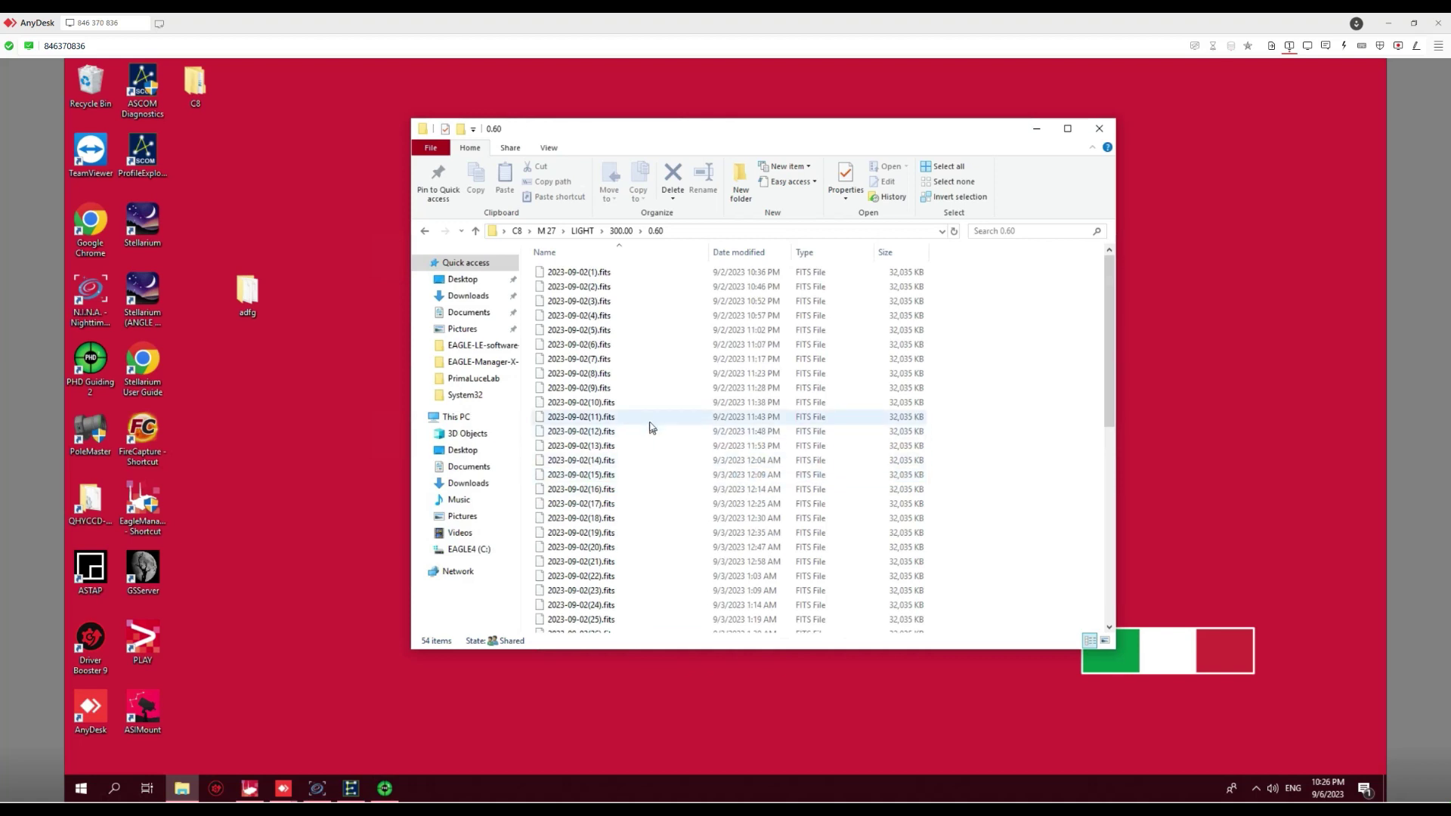
click(424, 231)
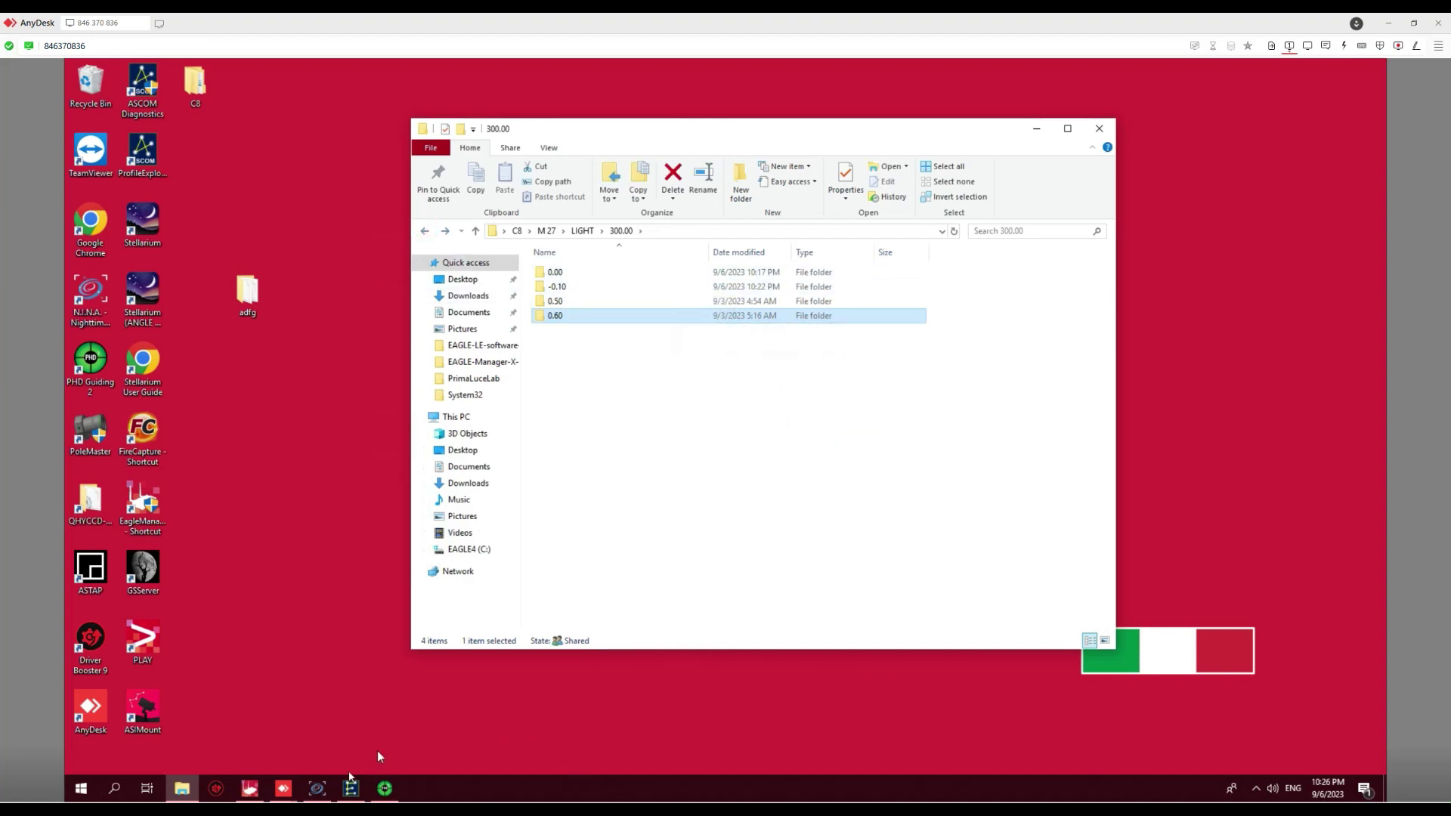
click(320, 779)
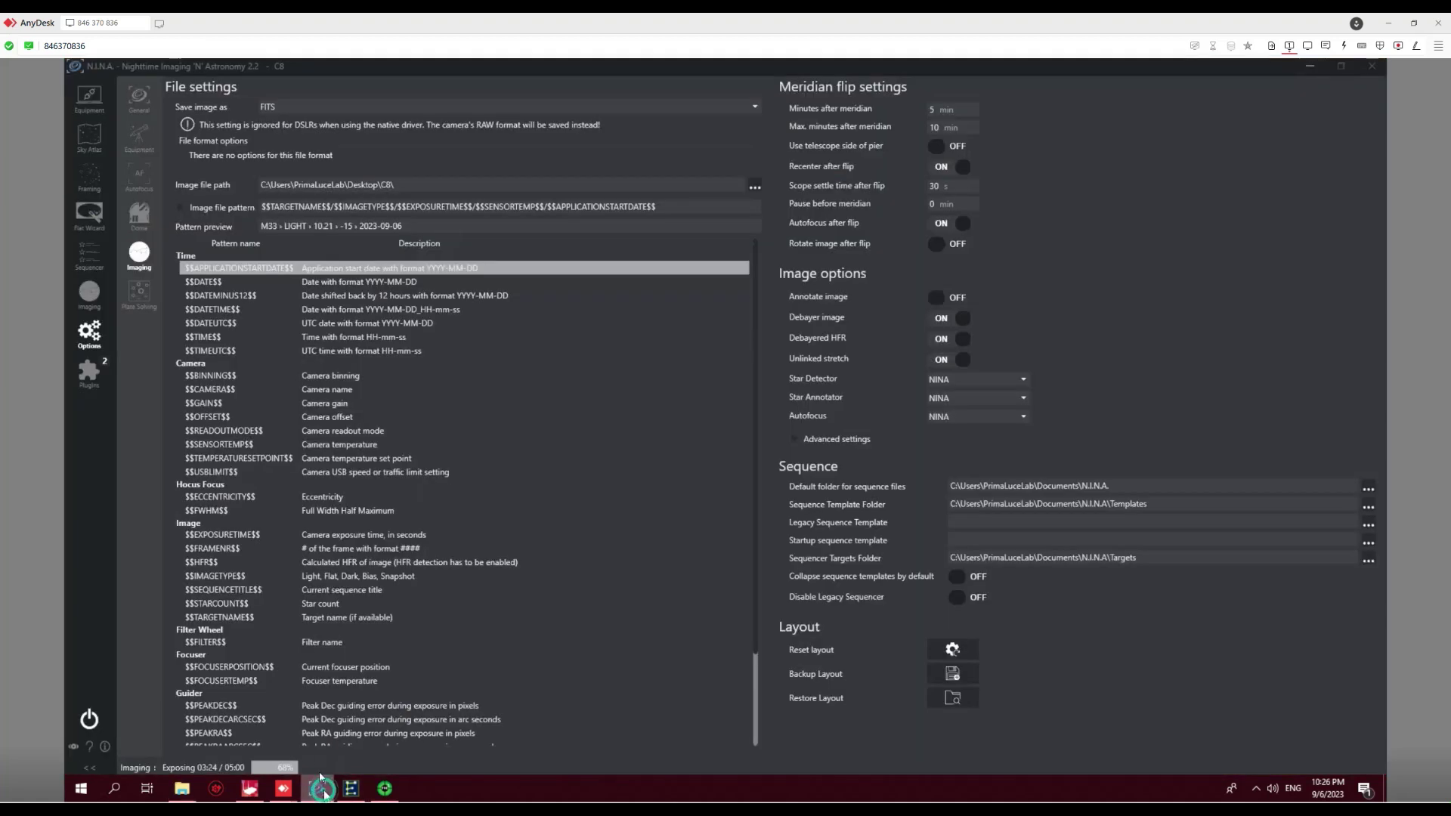
- Show the M 27 sequence, with HA at 12/12 and OIII at 6/12
click(85, 257)
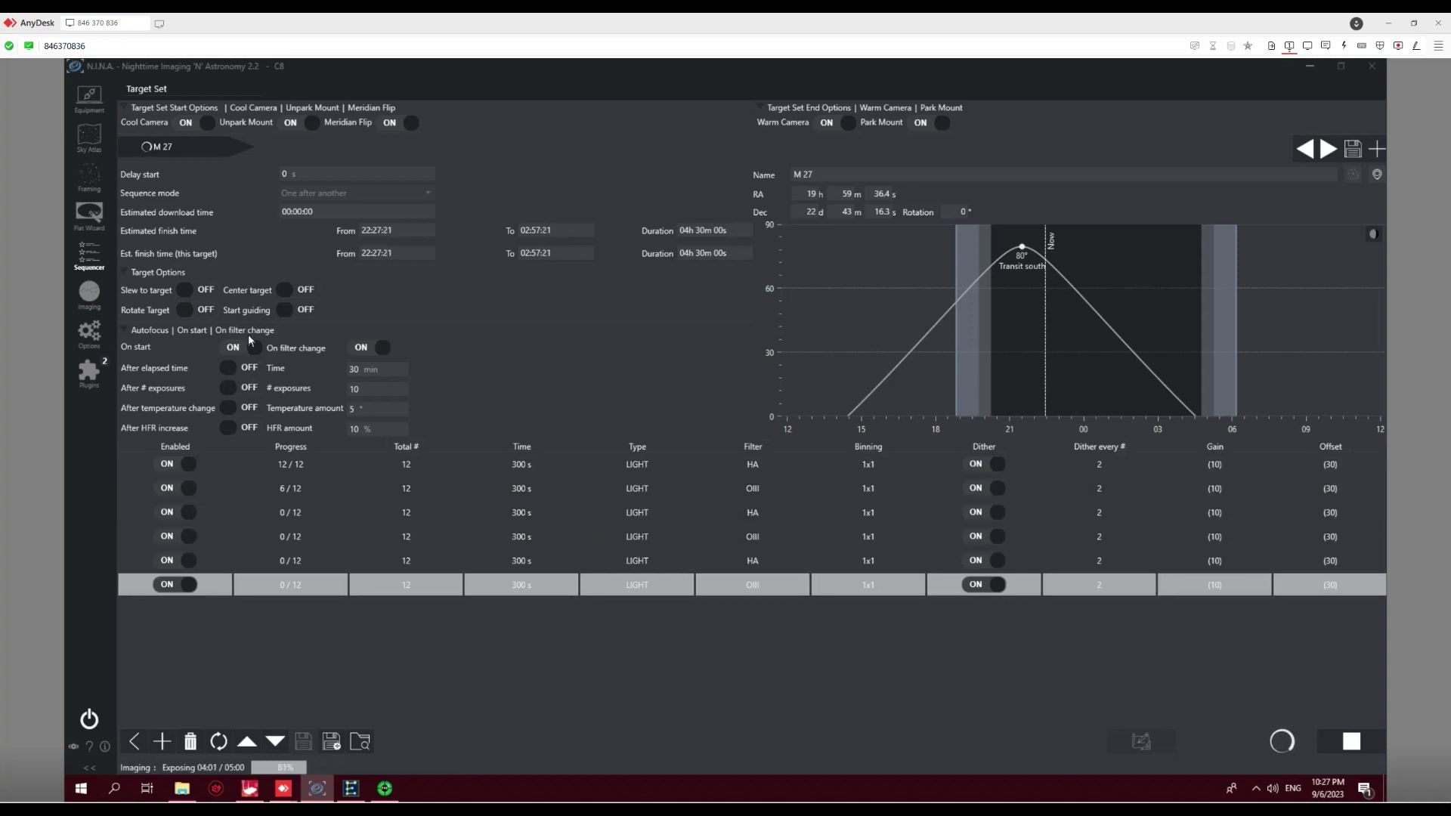
- Return to the live imaging view showing OIII frame 7 of 12 of M 27
click(87, 295)
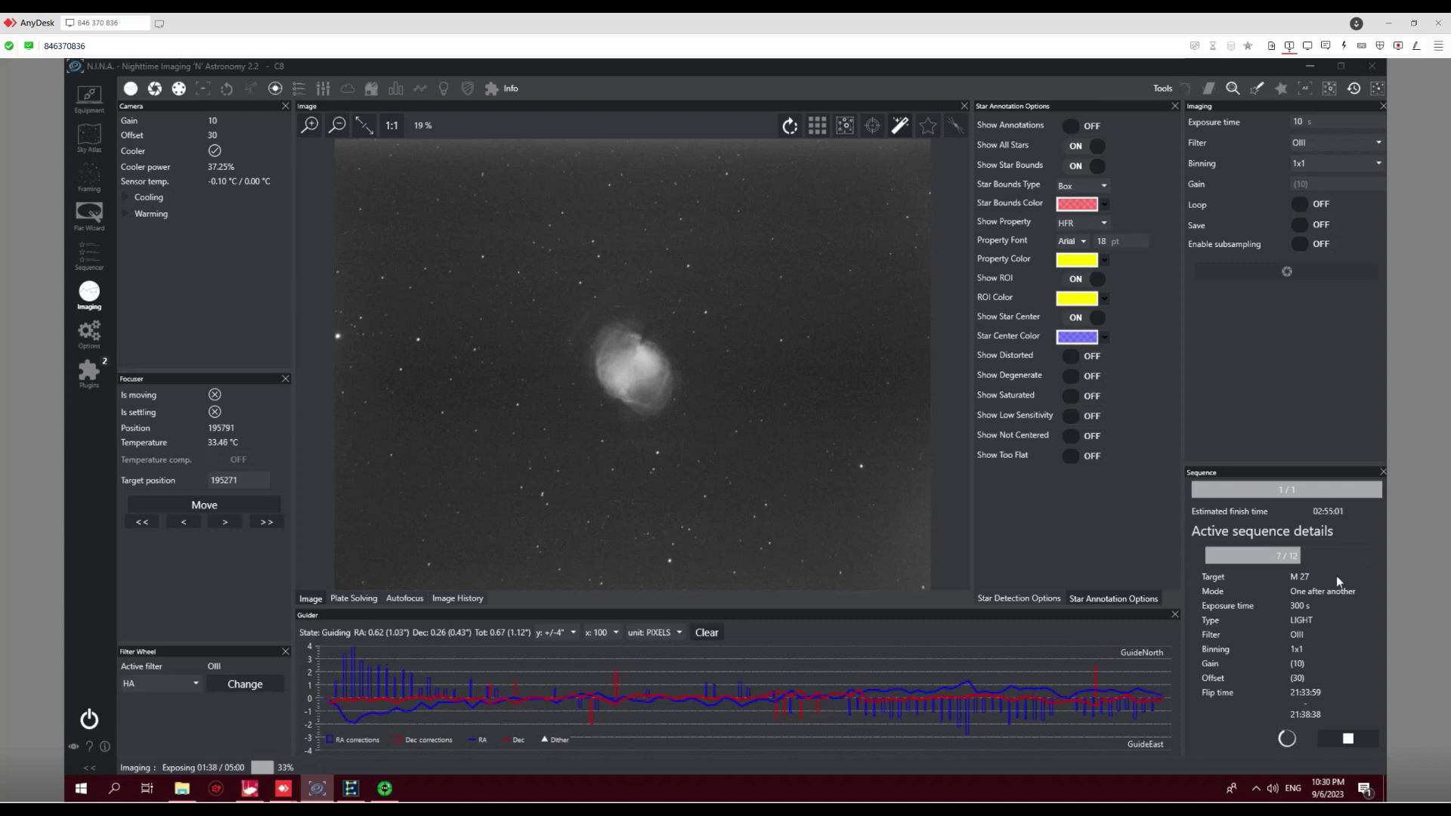
- Bring up m27 hubble pallett.jpg and place it beside the live M 27 frame
key(super+e)
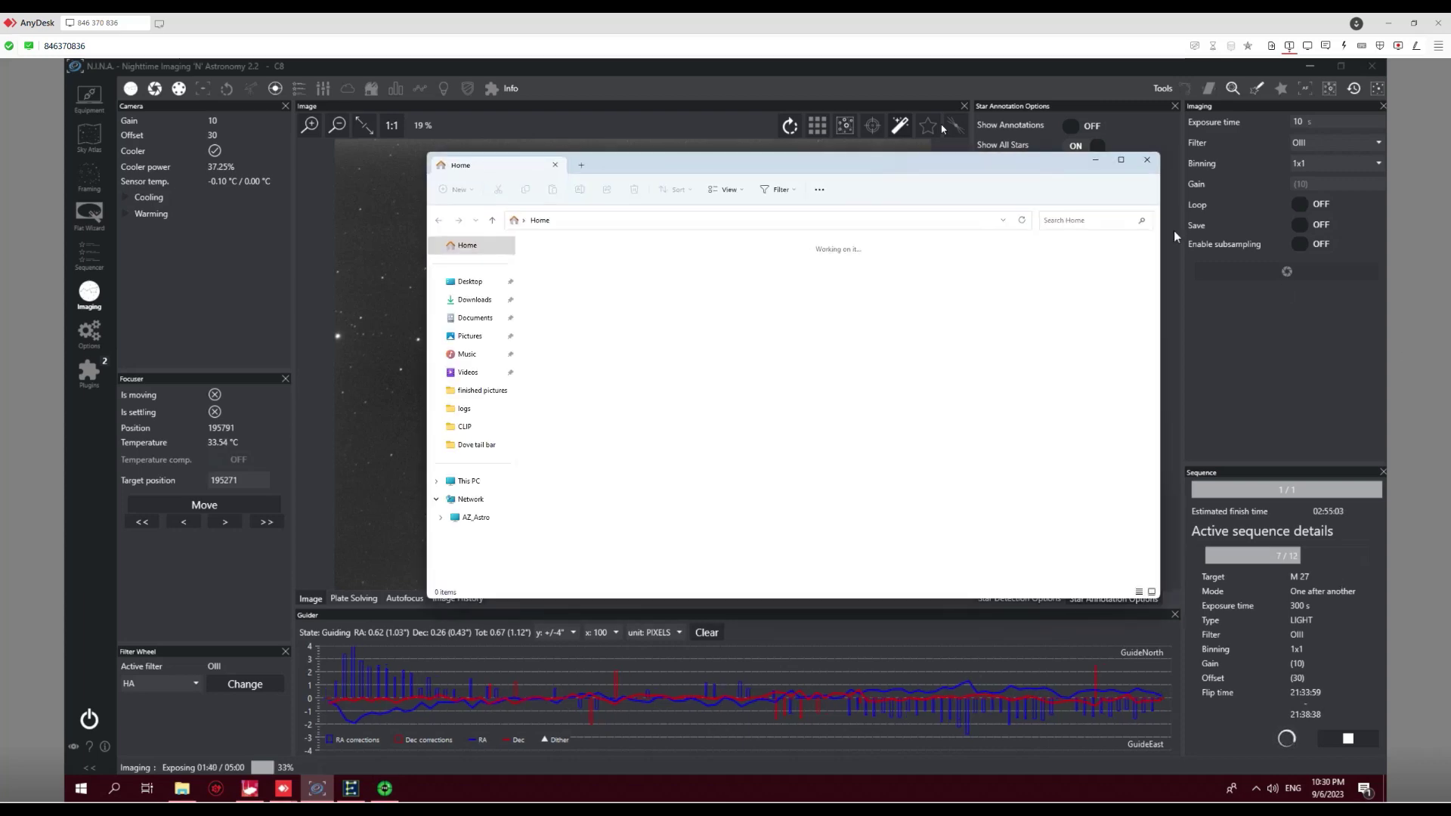
click(792, 148)
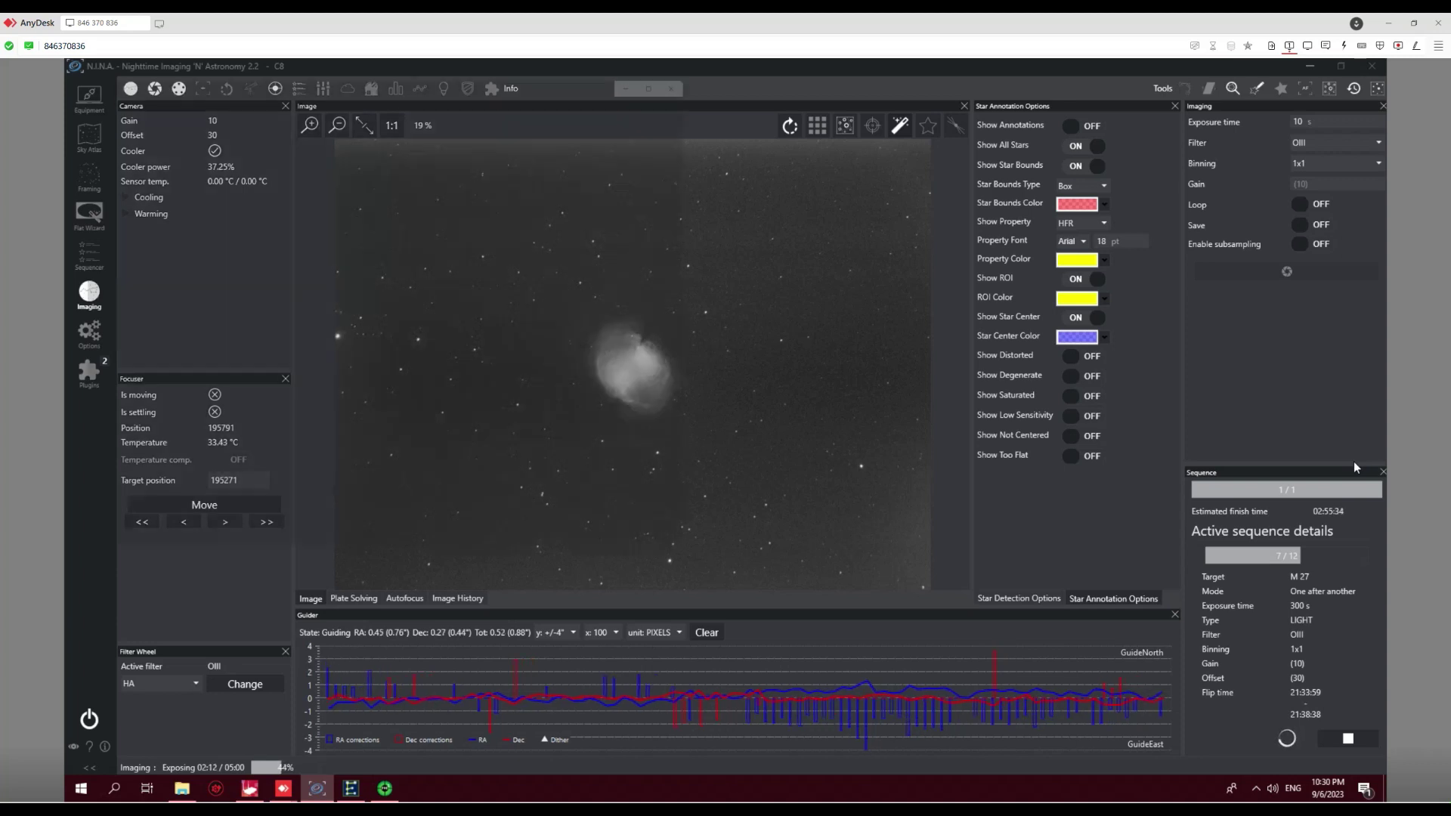
key(alt+Tab)
drag(240, 62, 877, 133)
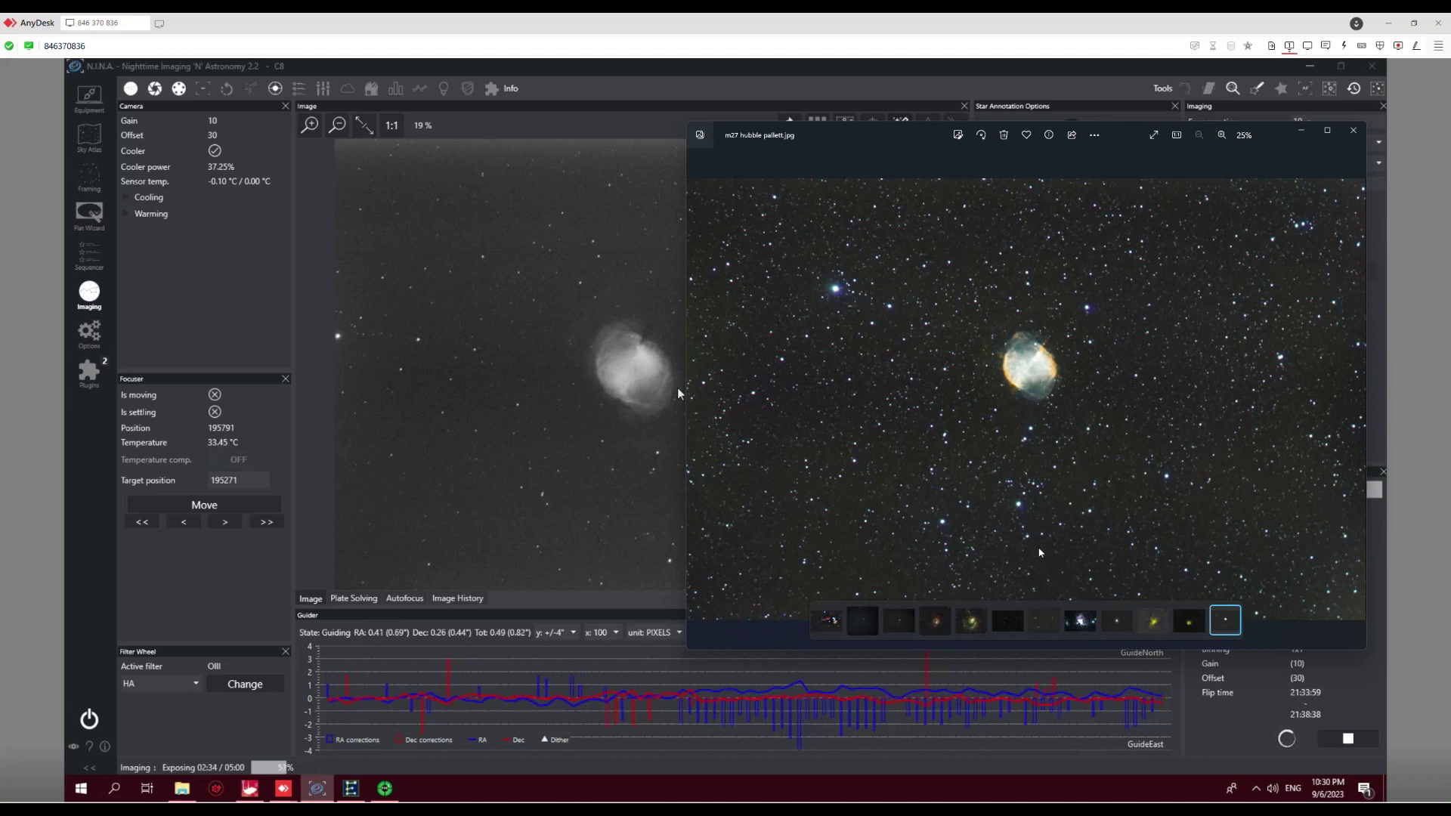
- Zoom in and out on m27 hubble pallett.jpg, reposition it, then close it
scroll(1039, 552, up, 10)
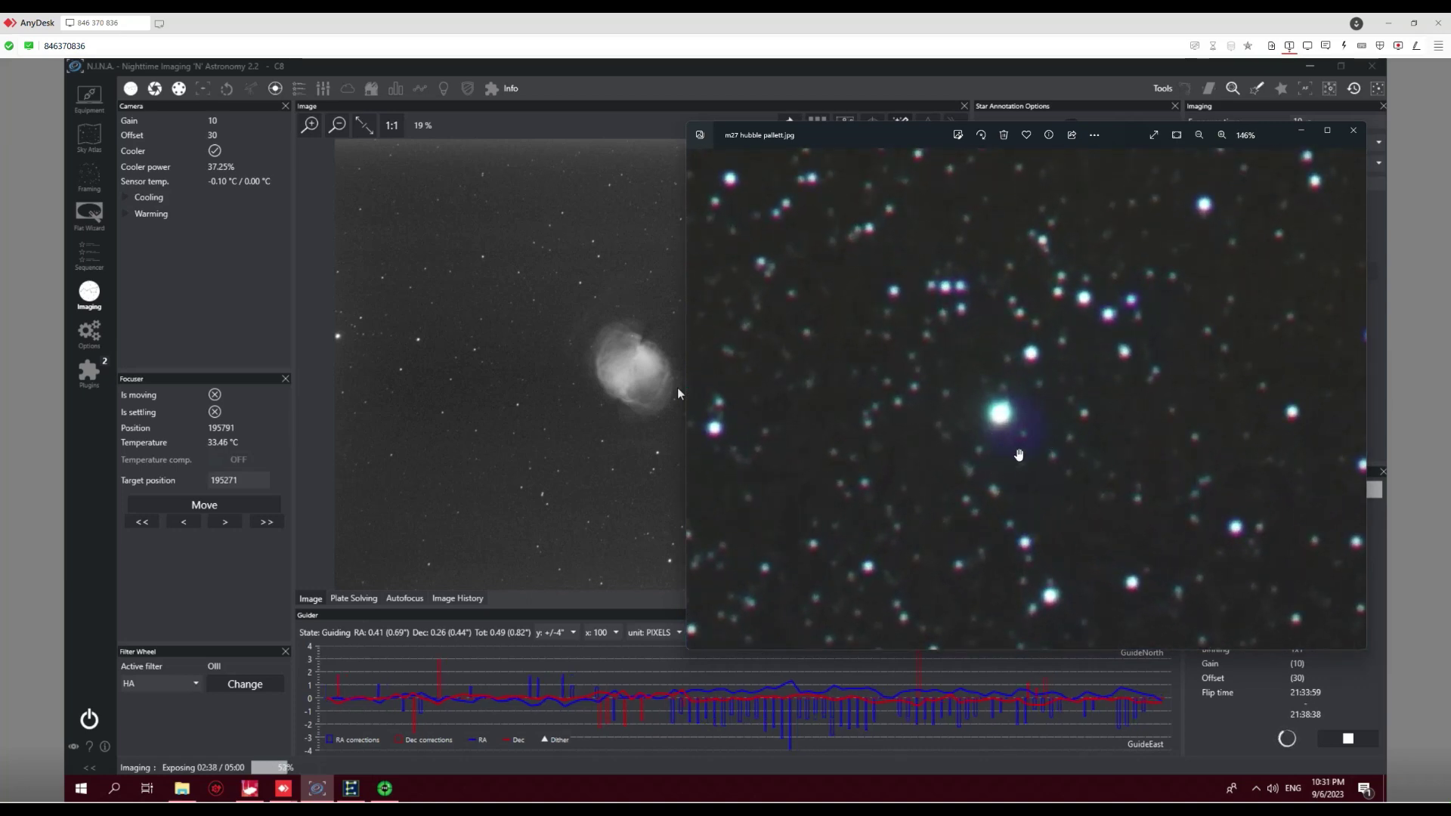
scroll(1016, 427, down, 5)
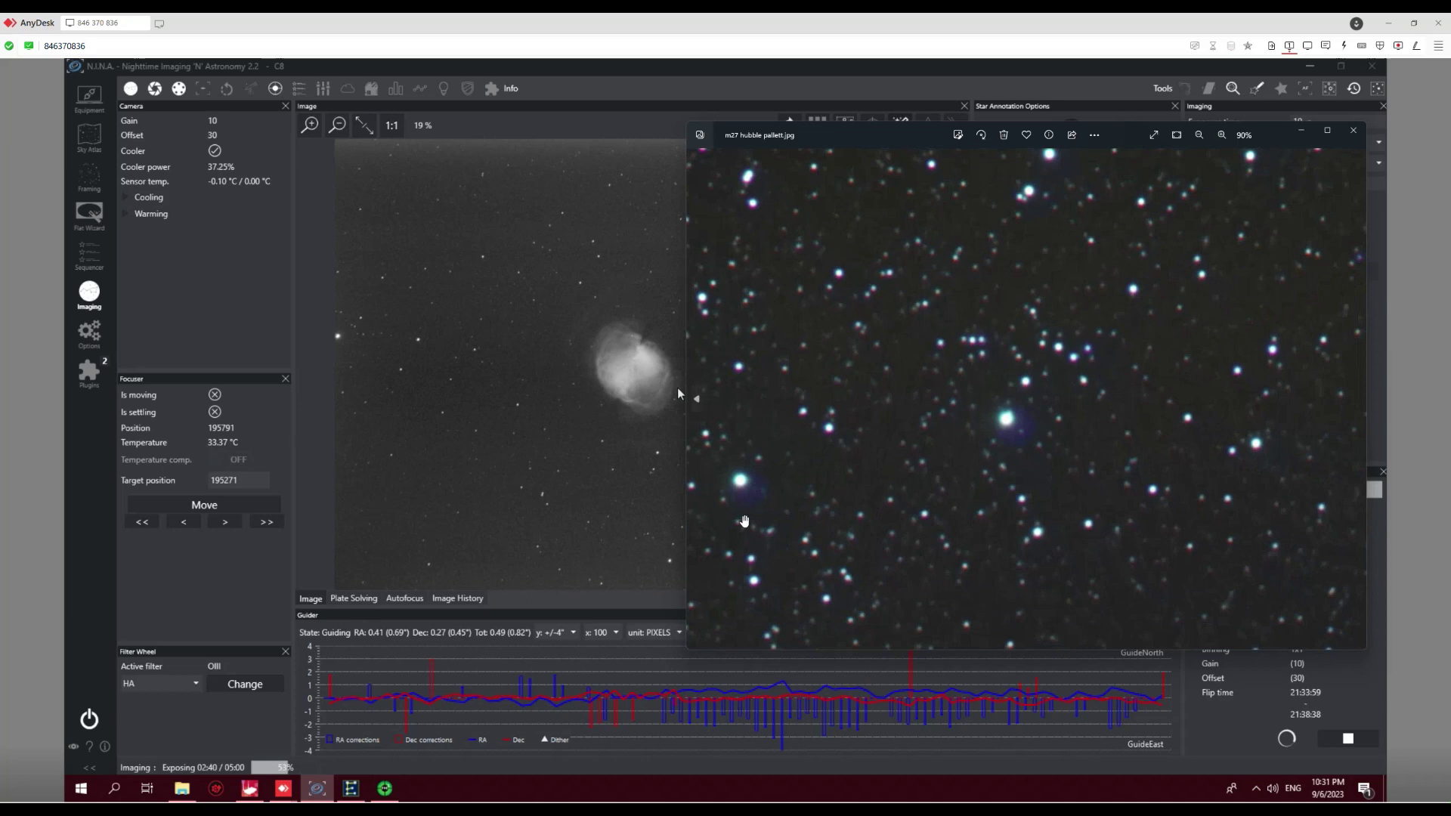
scroll(1058, 425, down, 5)
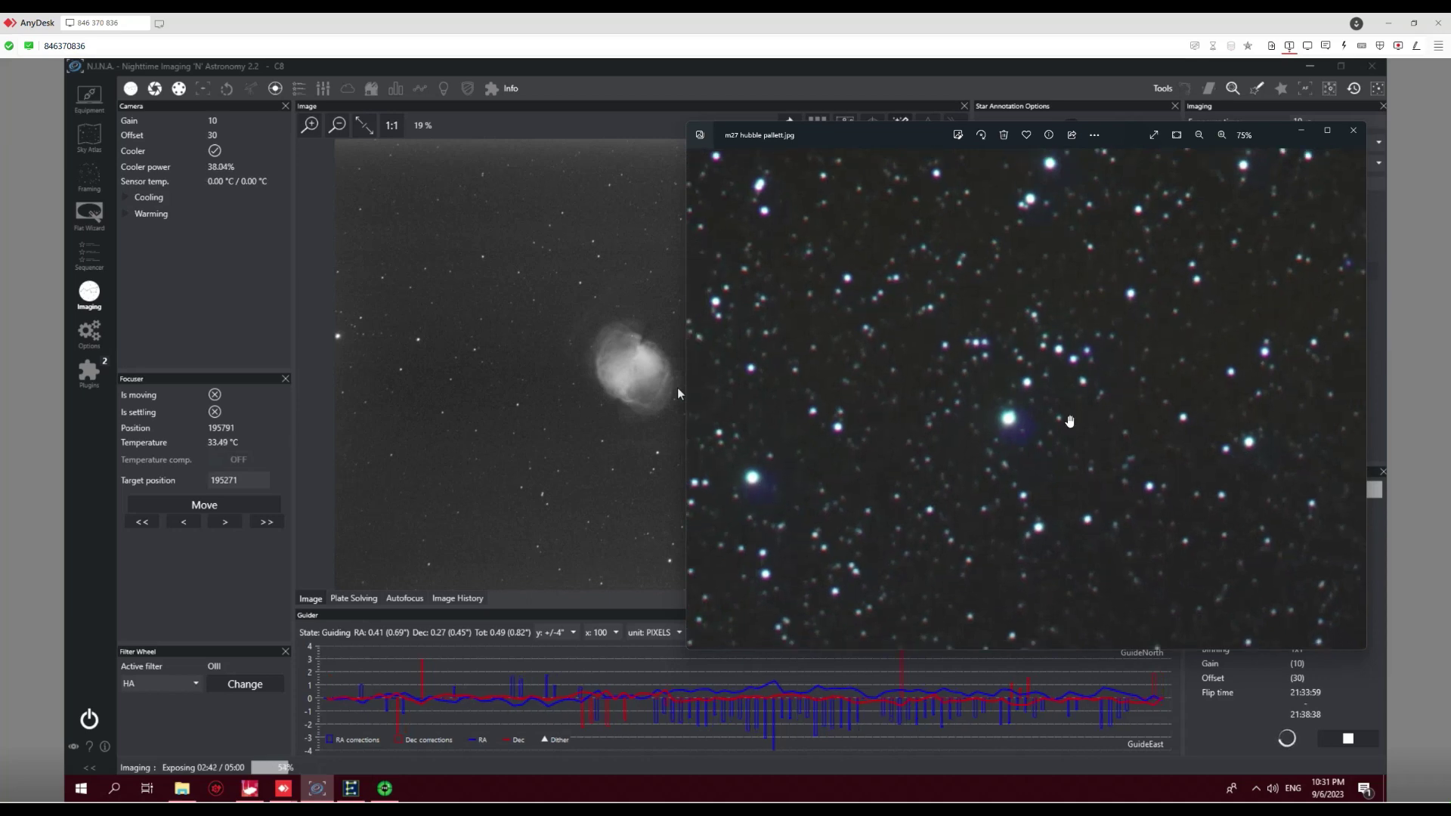
scroll(1070, 421, down, 3)
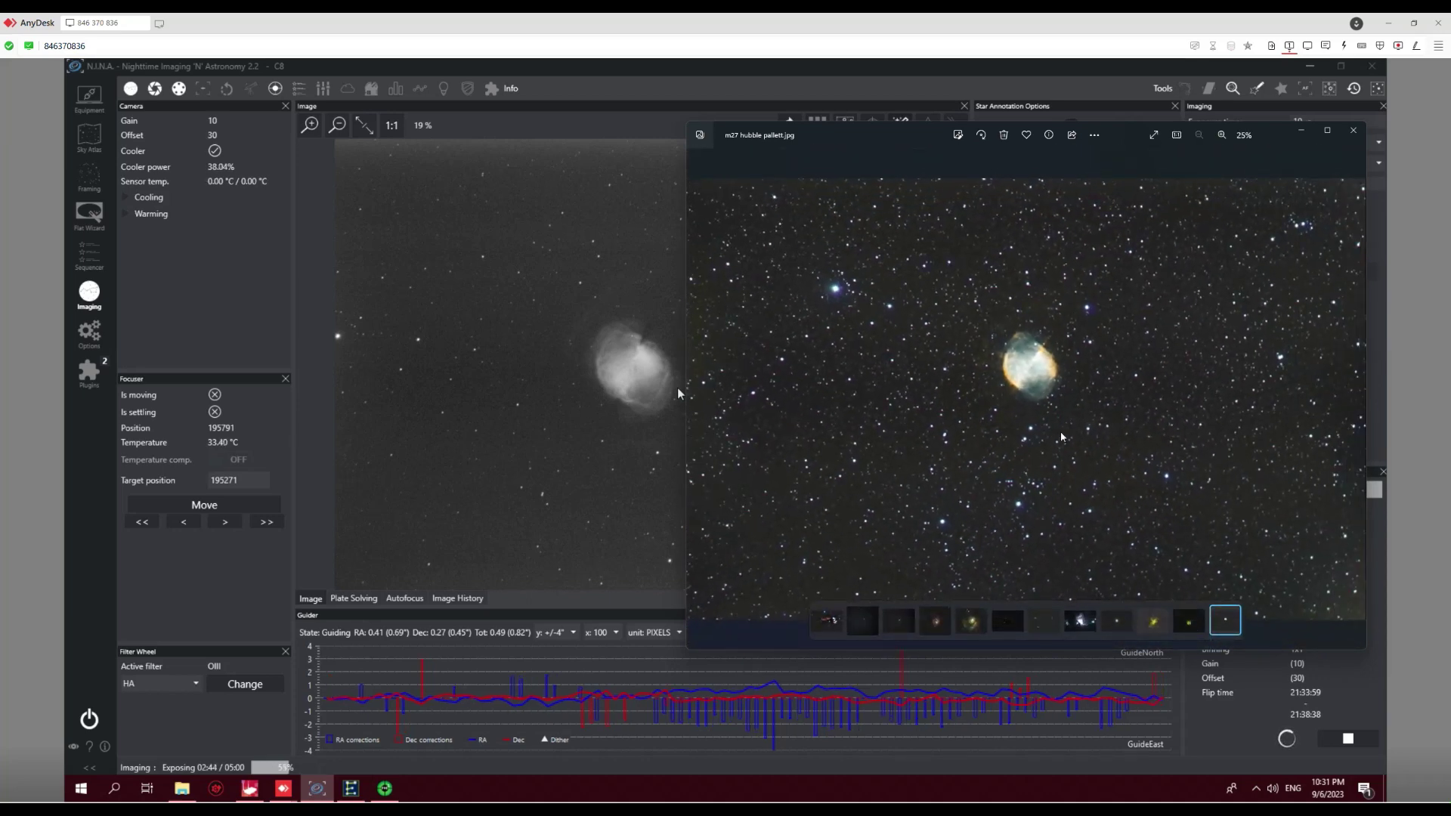
drag(901, 141, 1017, 142)
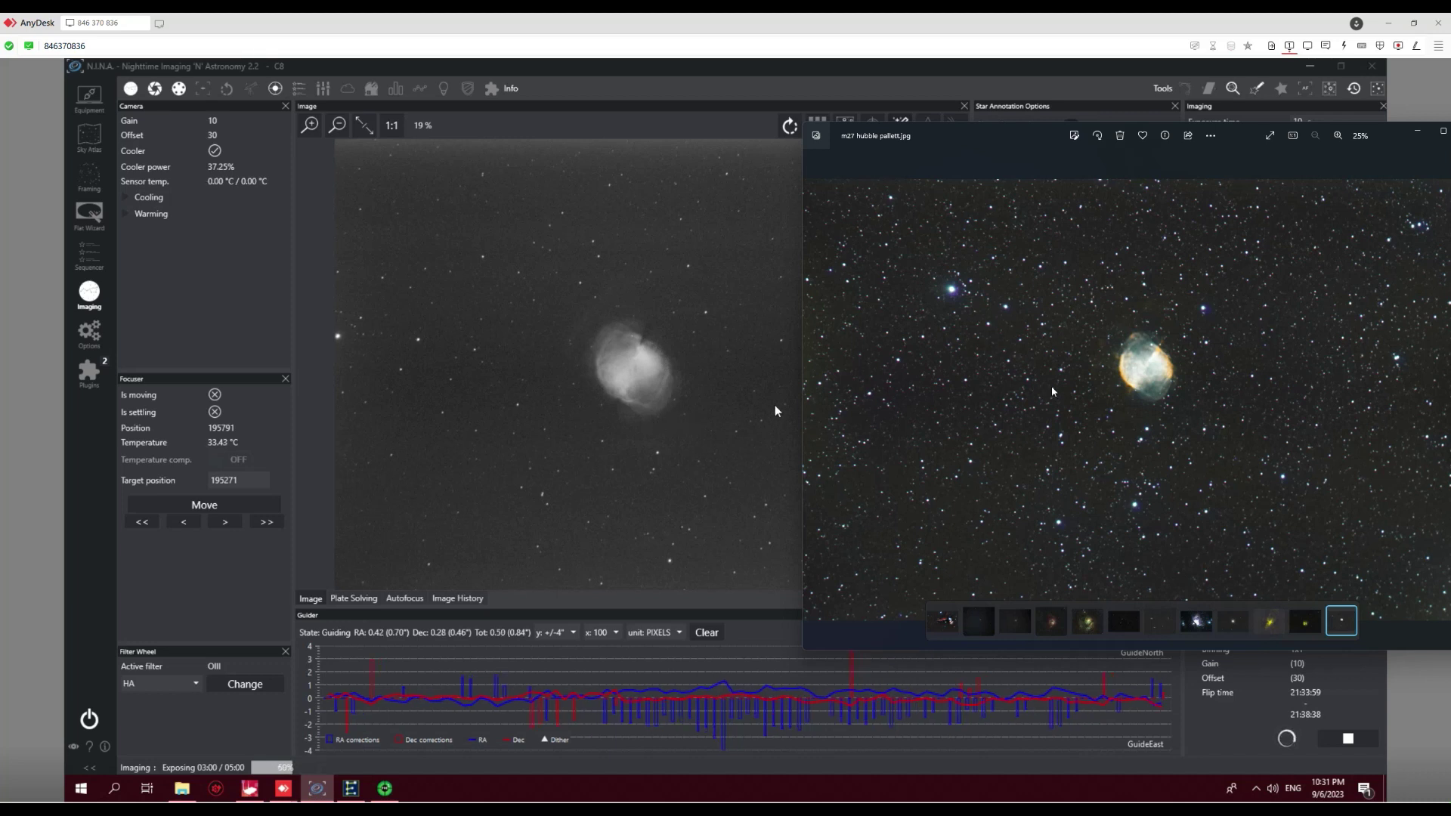
scroll(1154, 371, up, 7)
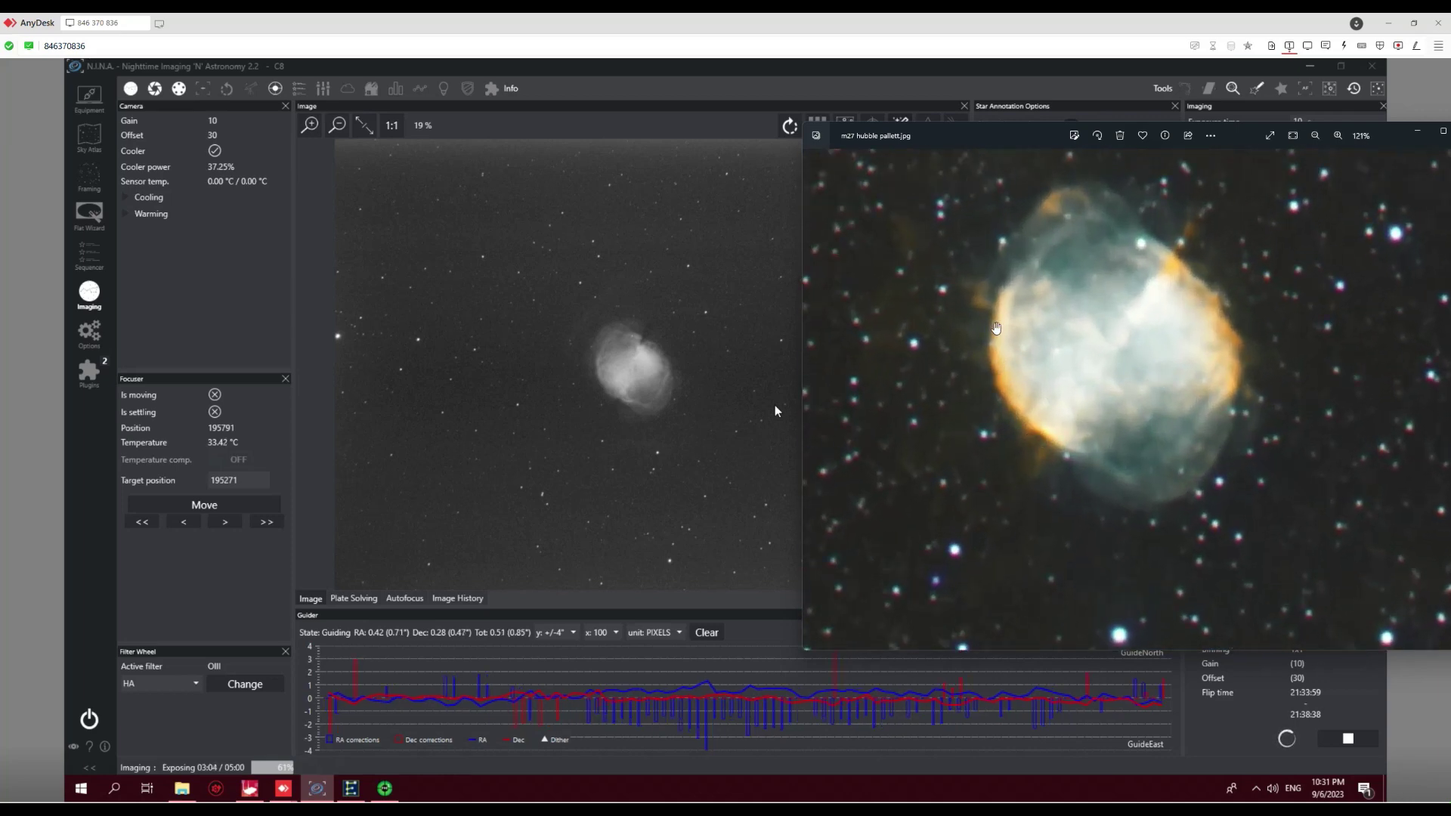
scroll(1198, 342, down, 4)
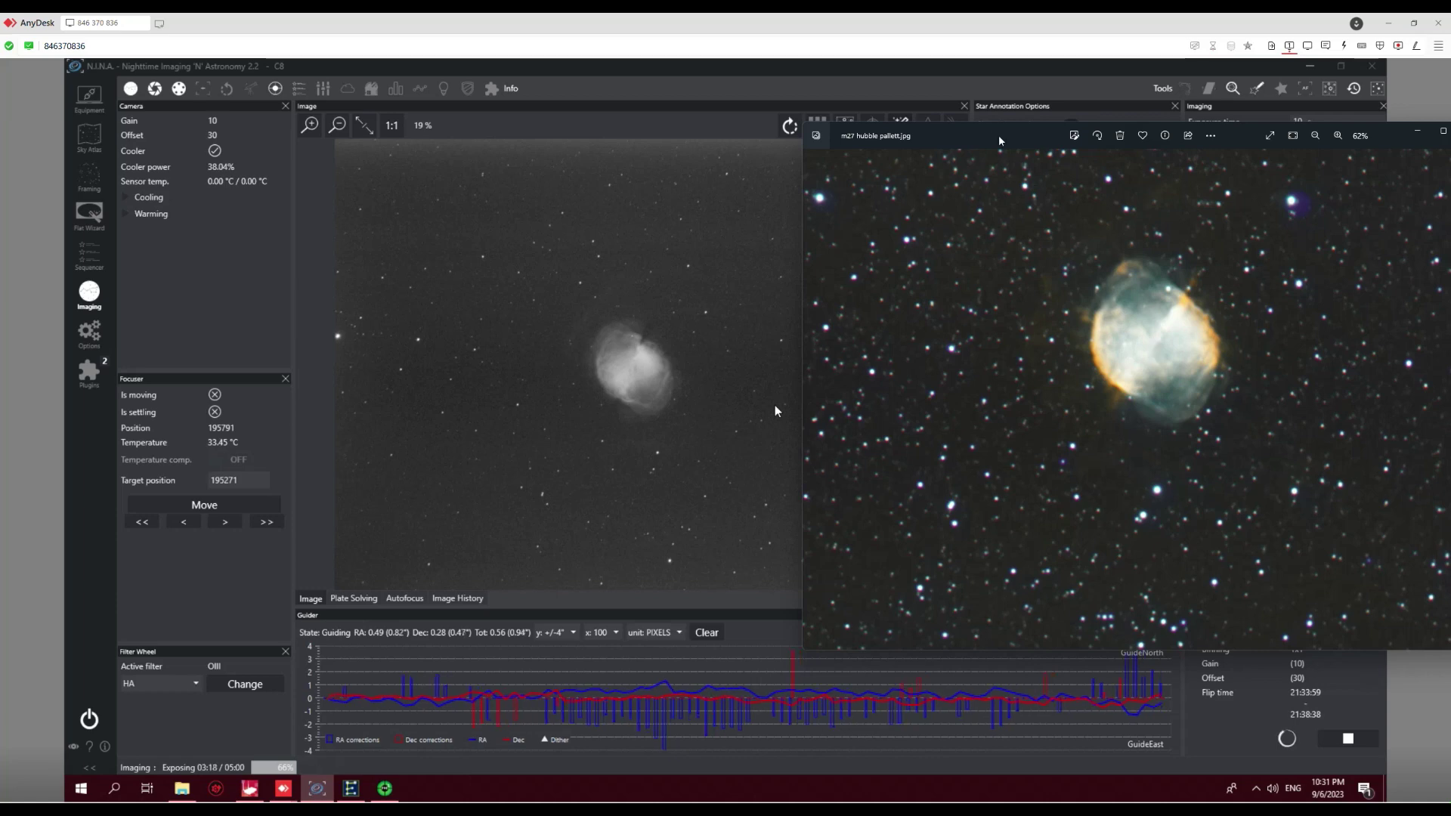
drag(1389, 144, 1316, 155)
click(1396, 142)
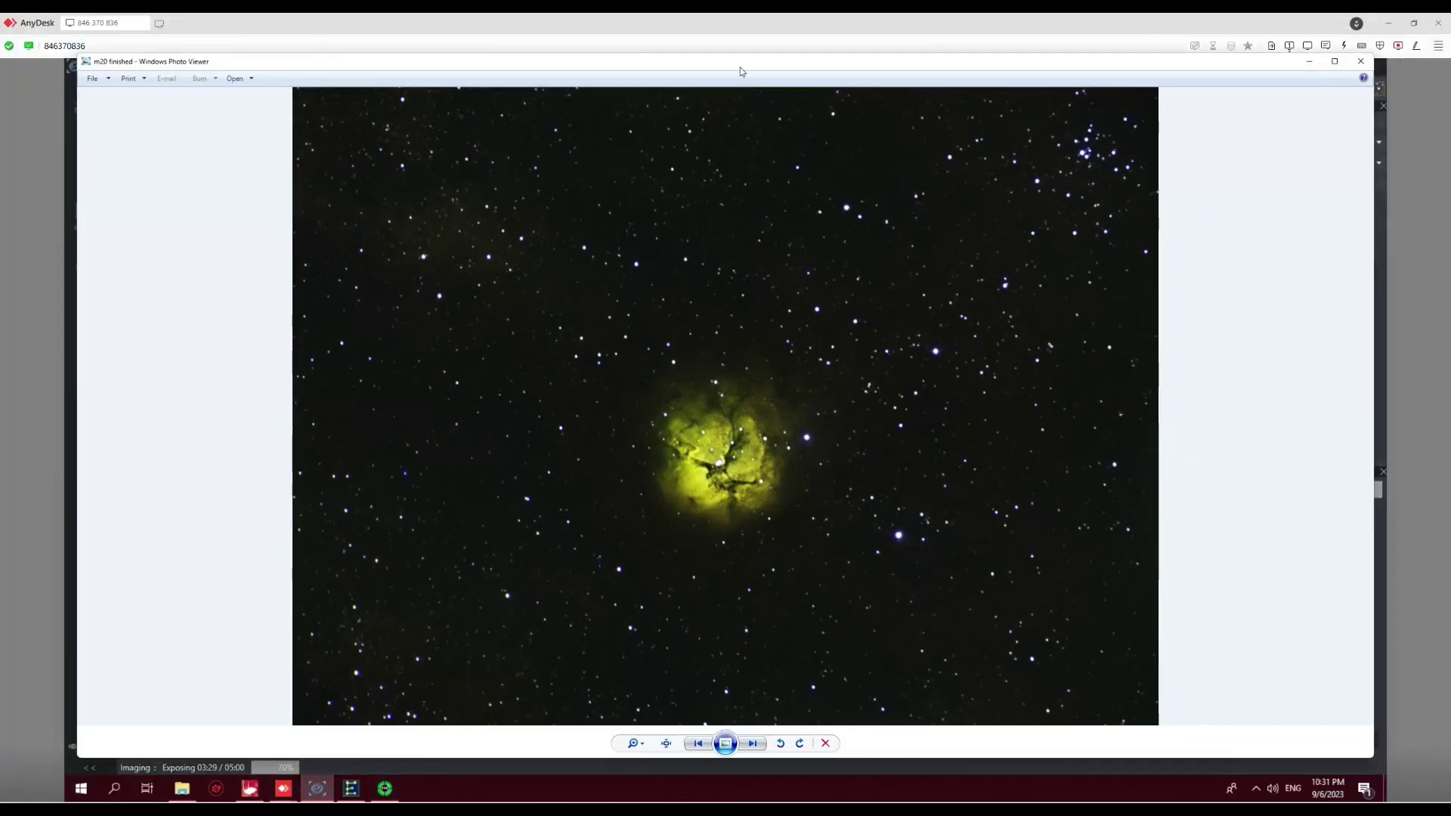
- Move the m20 finished image window aside and close it
drag(741, 67, 705, 80)
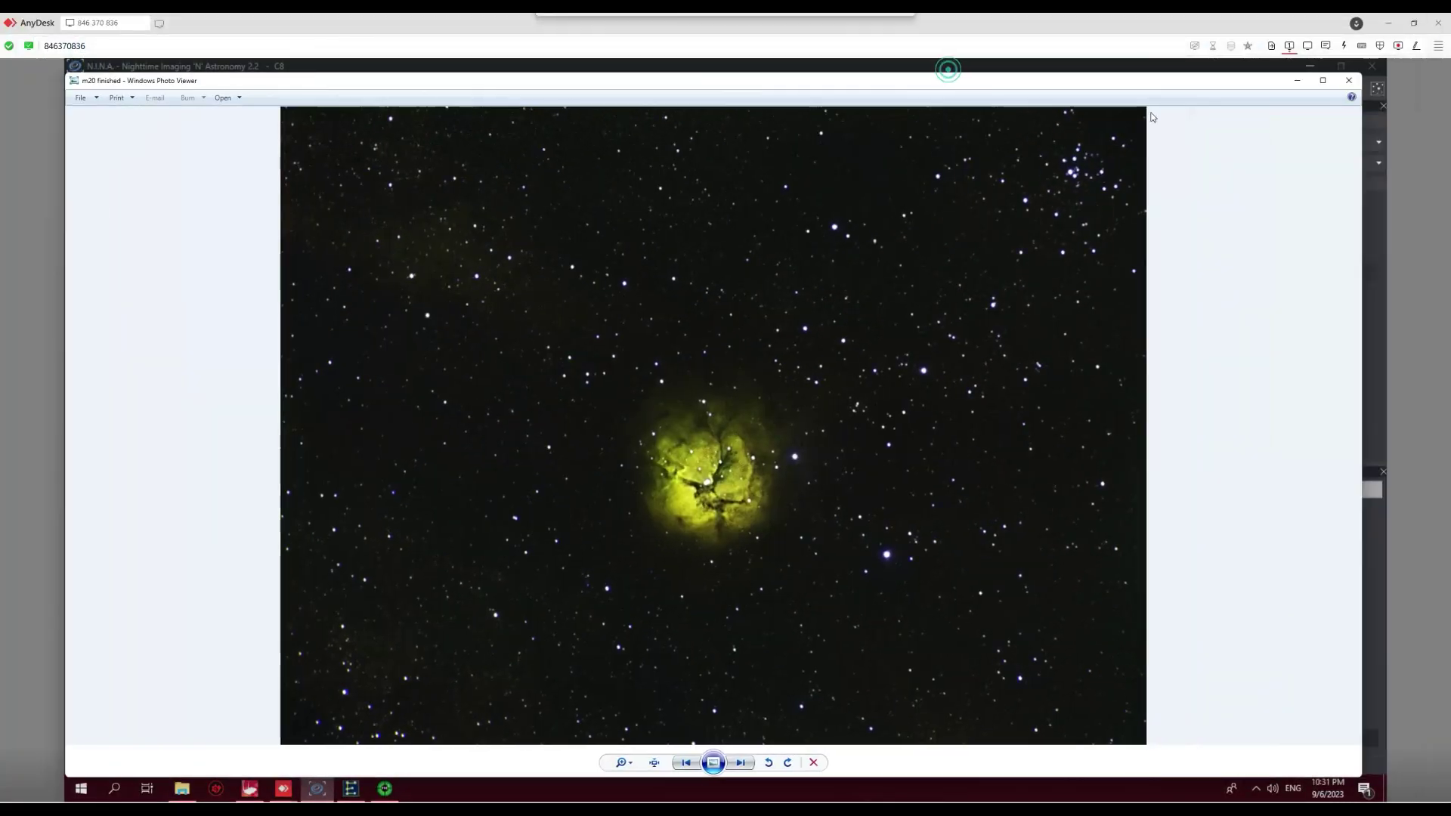
click(1348, 81)
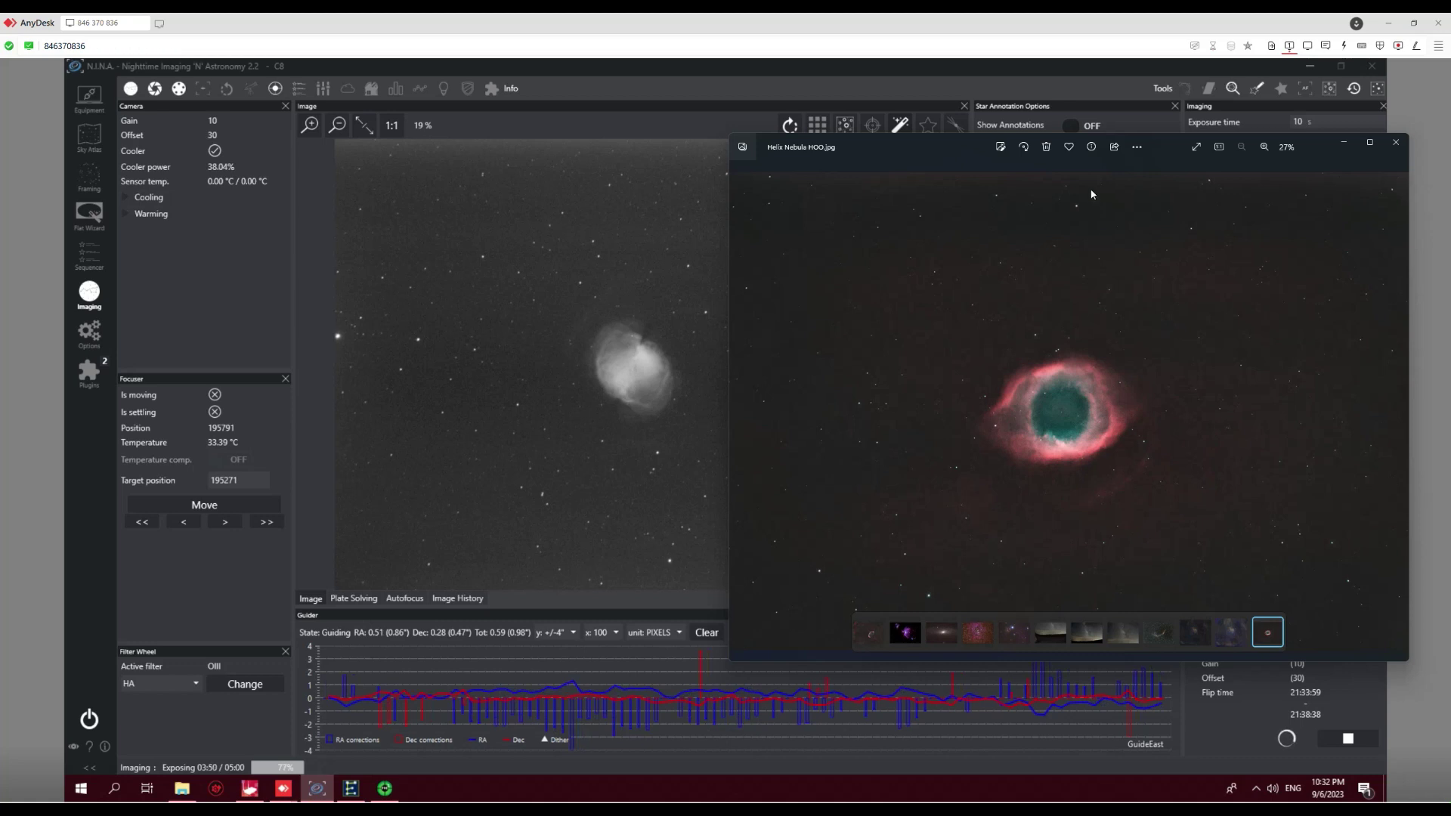
- View the processed Helix Nebula HOO.jpg beside the live M 27 exposure
mouse_move(959, 156)
mouse_down()
mouse_move(940, 160)
mouse_move(957, 155)
mouse_up()
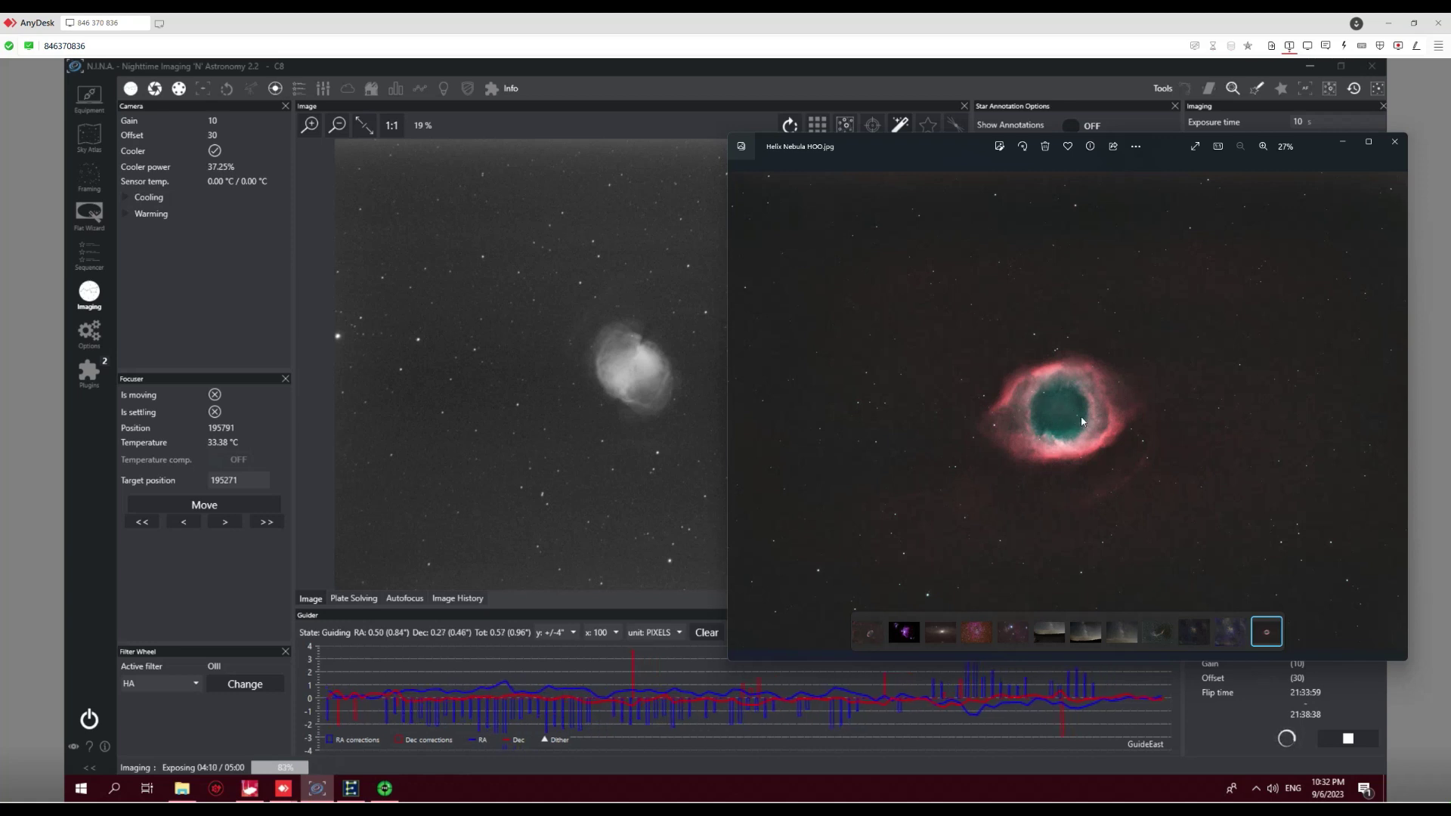
click(1395, 142)
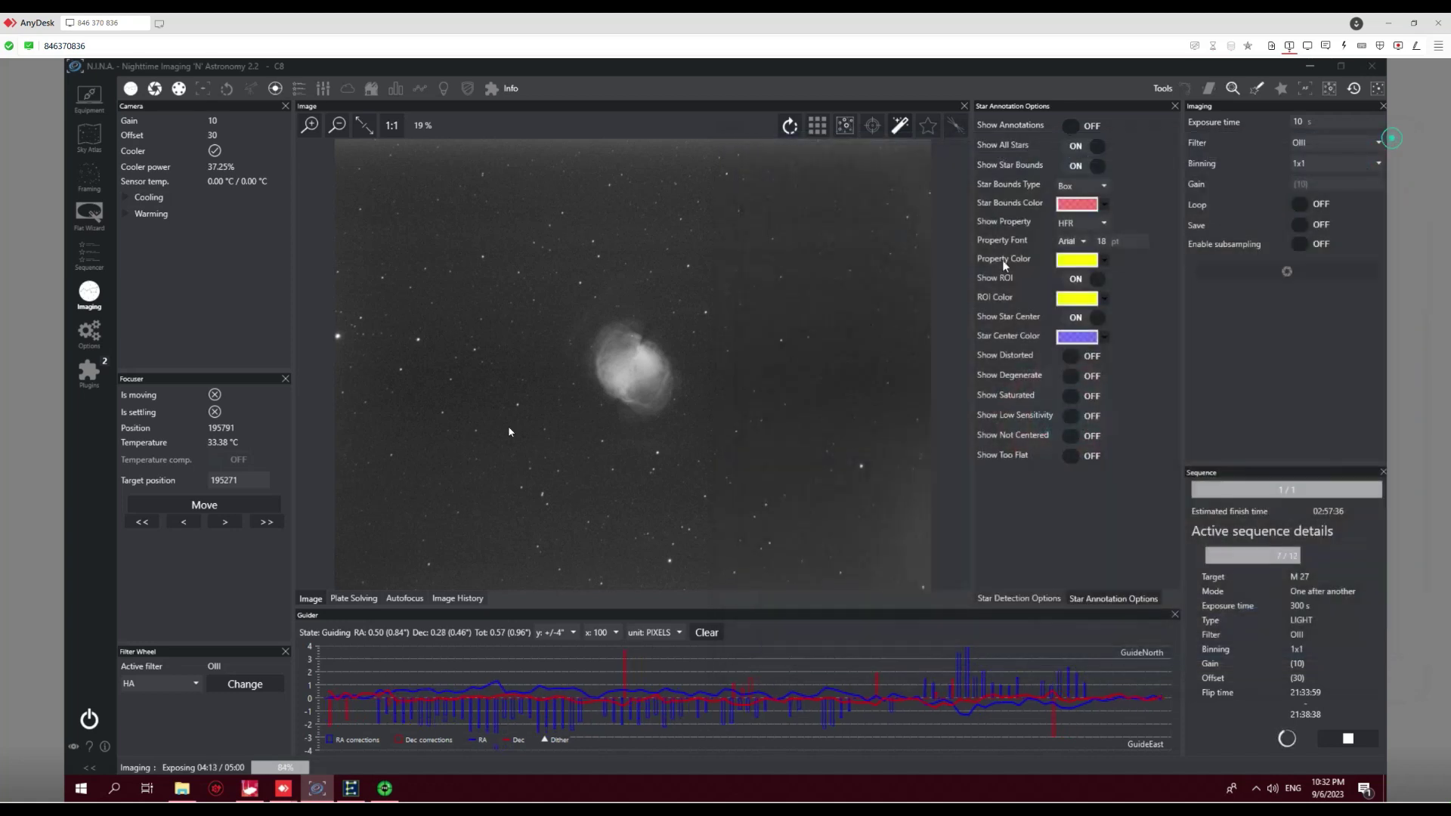